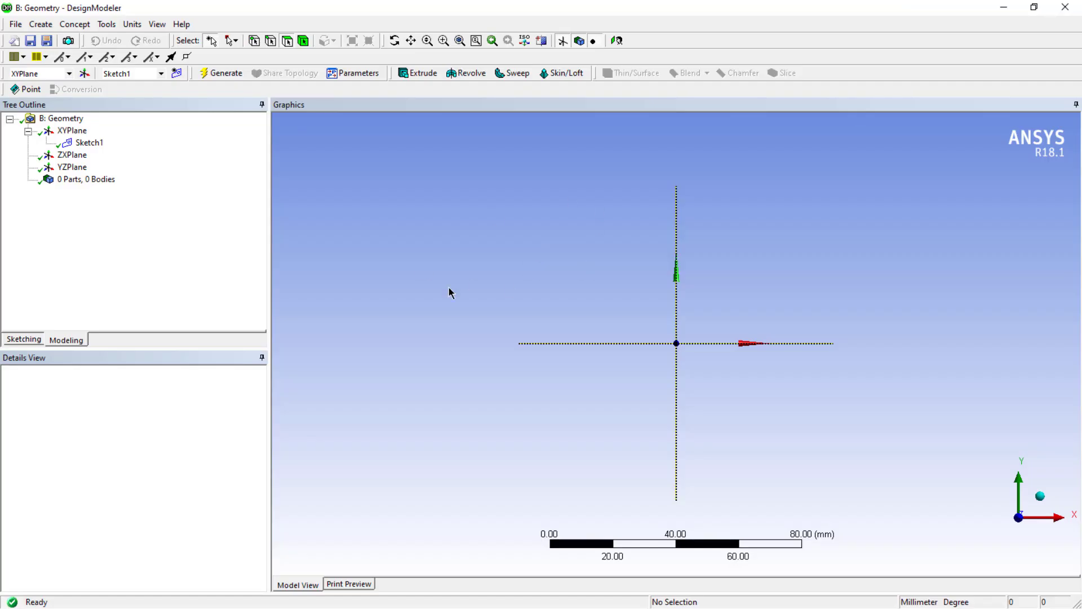
Step: Switch to the web browser, search Google for "naca airfoil" in a new tab, and open the NACA 4 digit airfoil generator
key("alt+Tab")
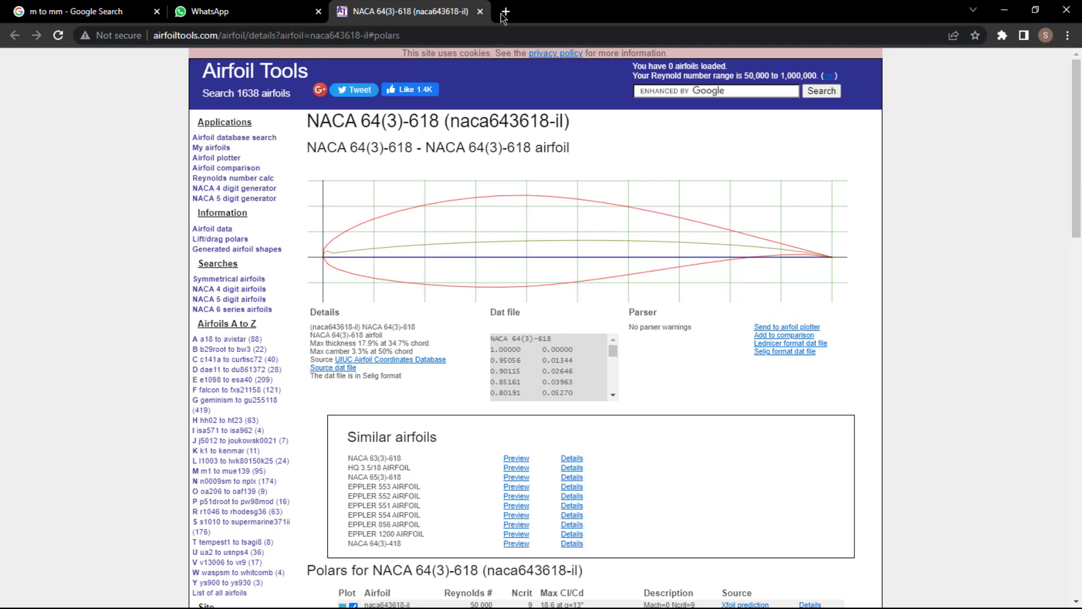
key("ctrl+t")
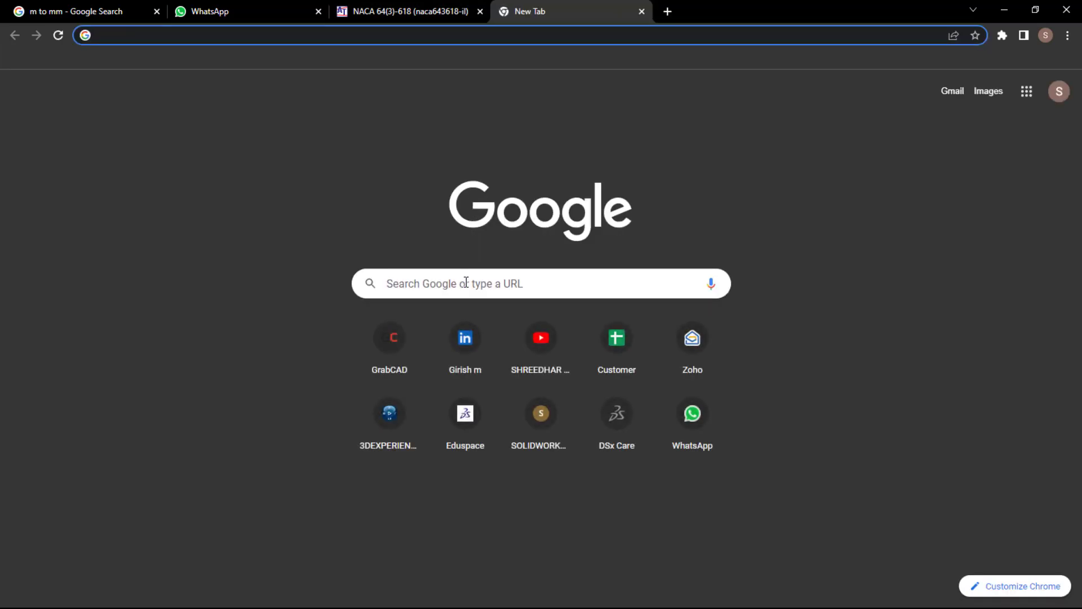
left_click(466, 277)
type("naca")
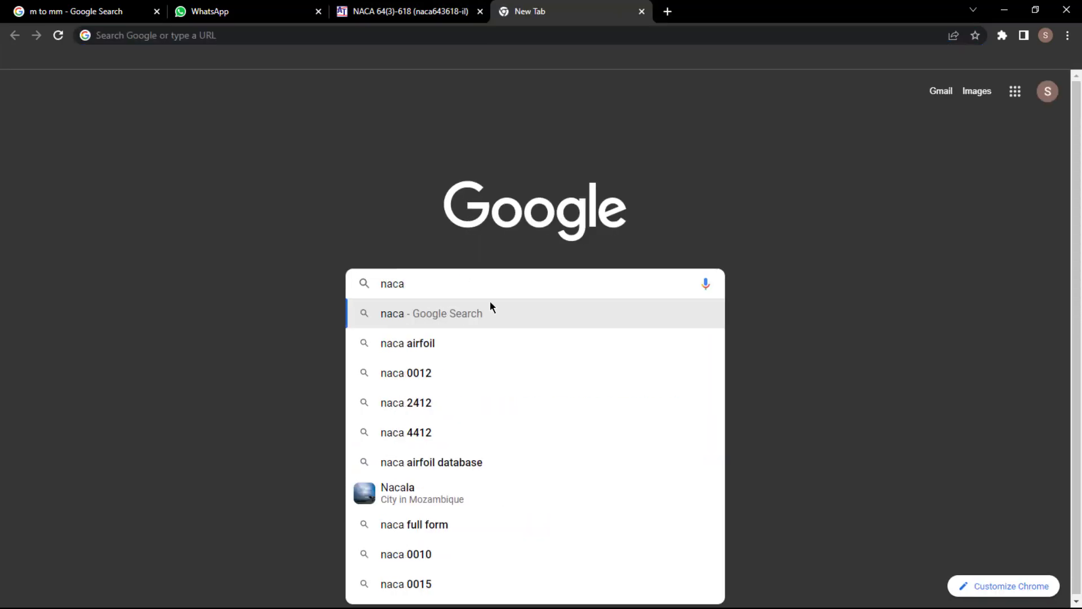
left_click(459, 342)
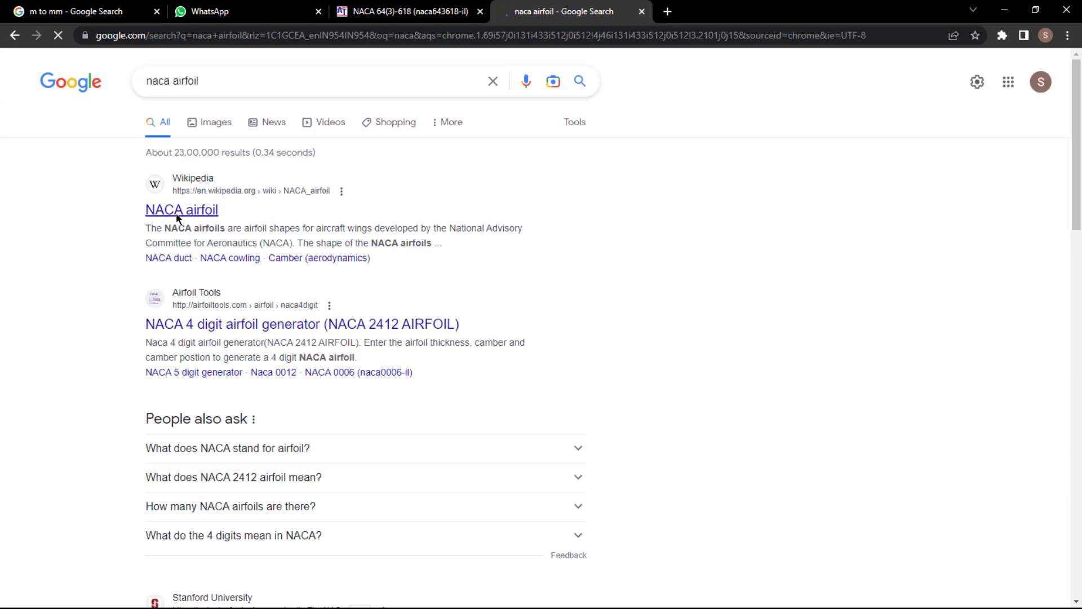
left_click(191, 325)
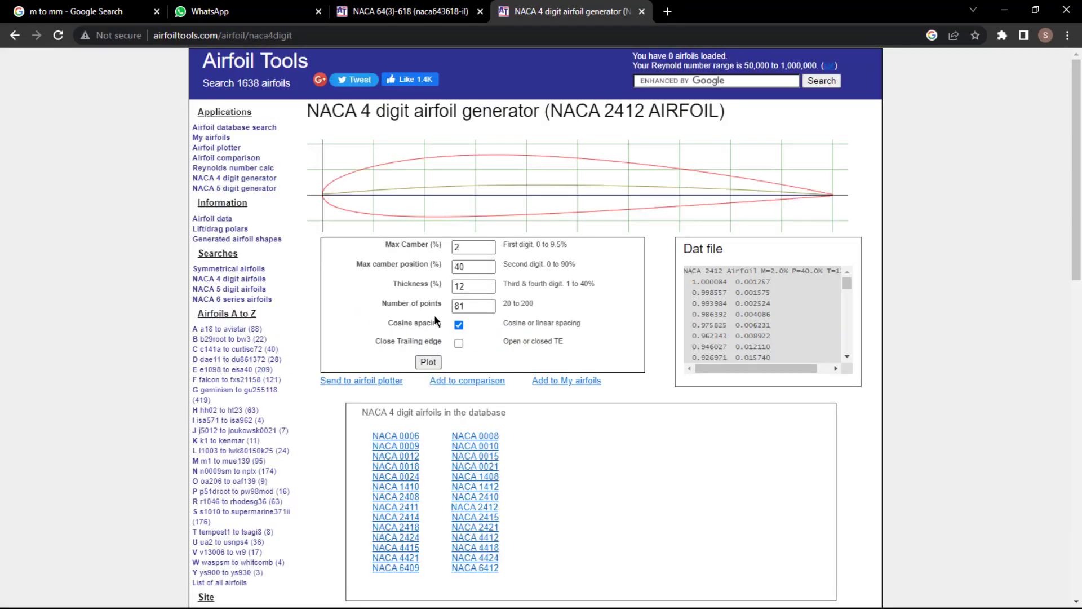
Step: Send the NACA 64(3)-618 airfoil to the airfoil plotter and plot it with a chord of 150 mm
left_click(384, 17)
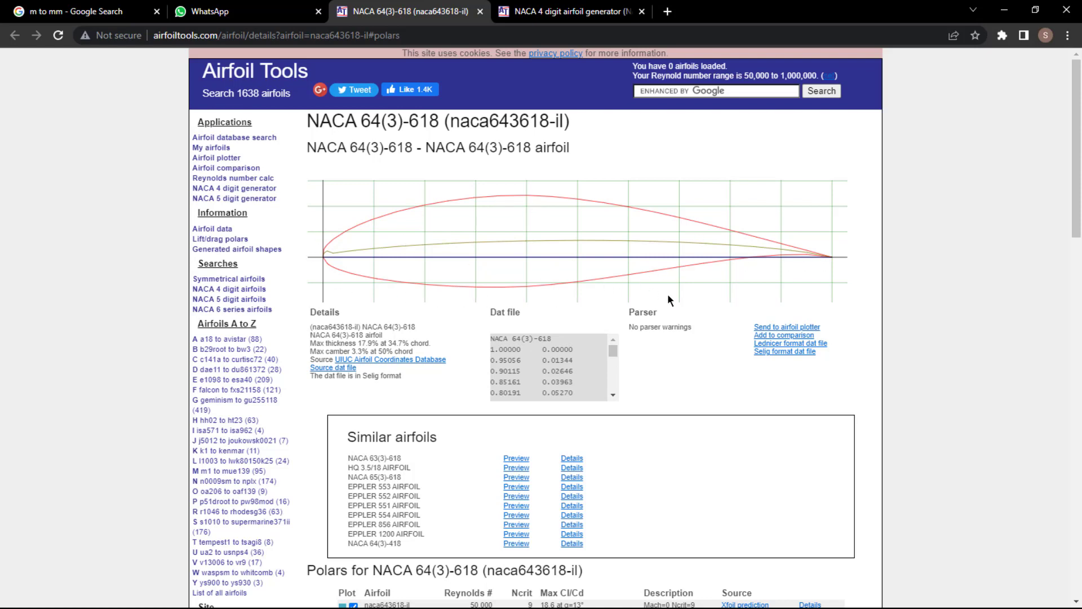
left_click(771, 332)
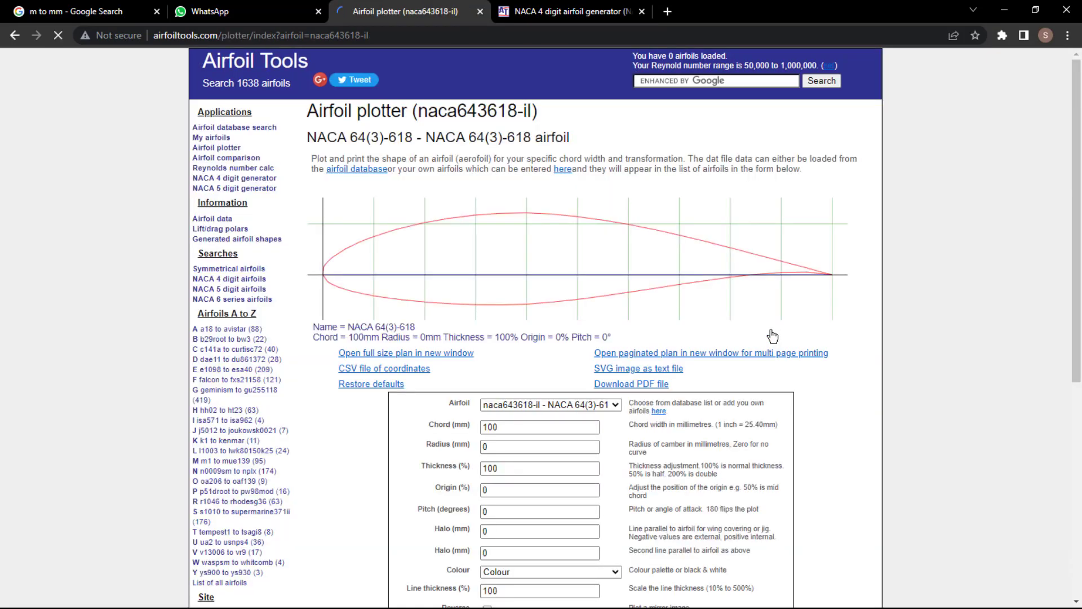
scroll(519, 358, "down", 1)
left_click(520, 358)
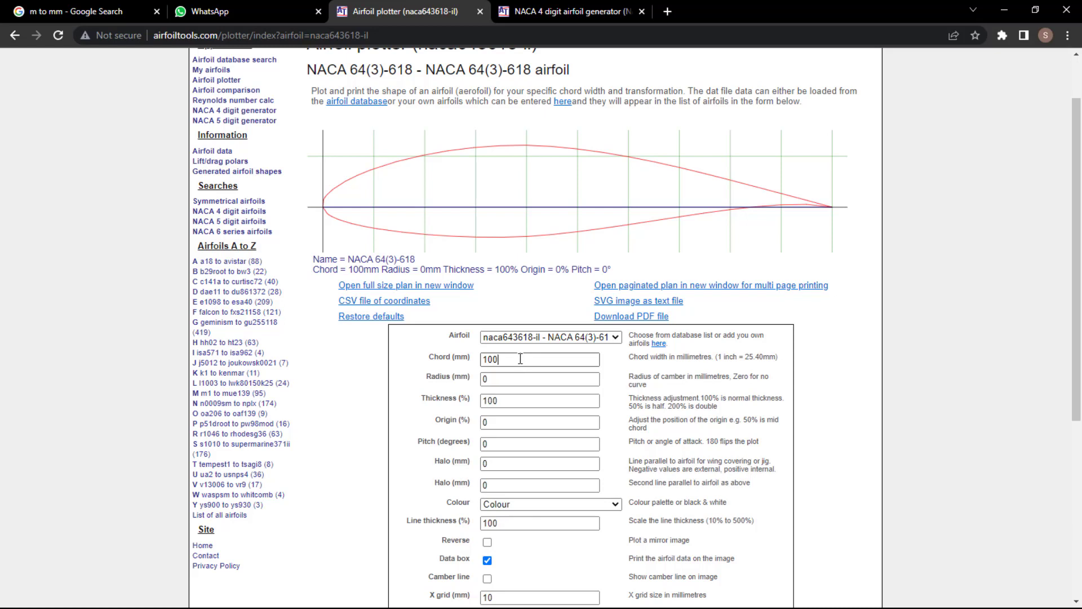
left_click_drag(529, 359, 470, 370)
type("150")
scroll(424, 403, "down", 2)
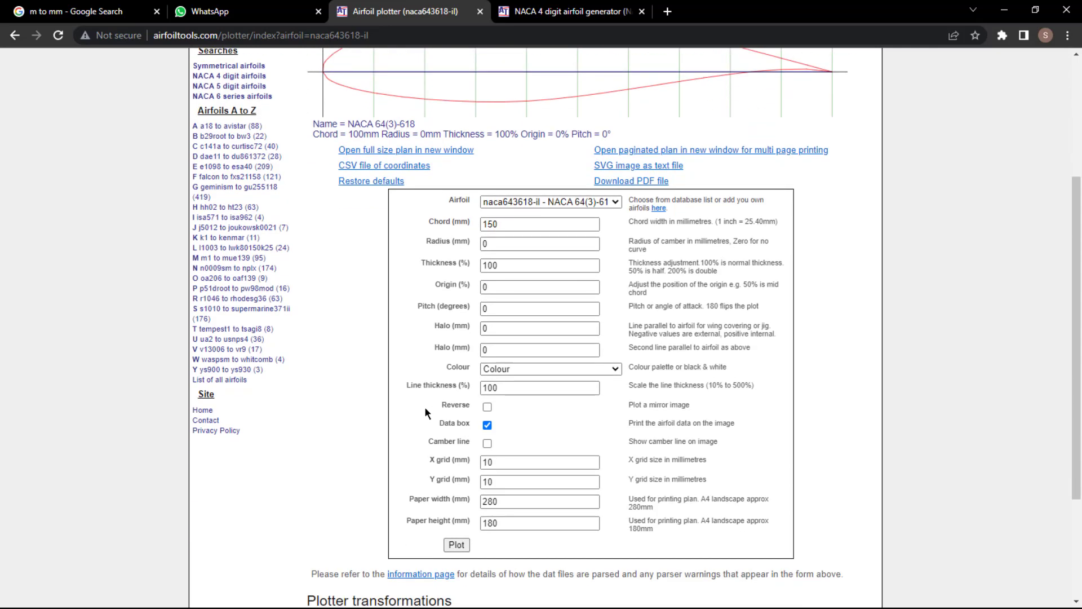
scroll(424, 407, "down", 2)
left_click(450, 412)
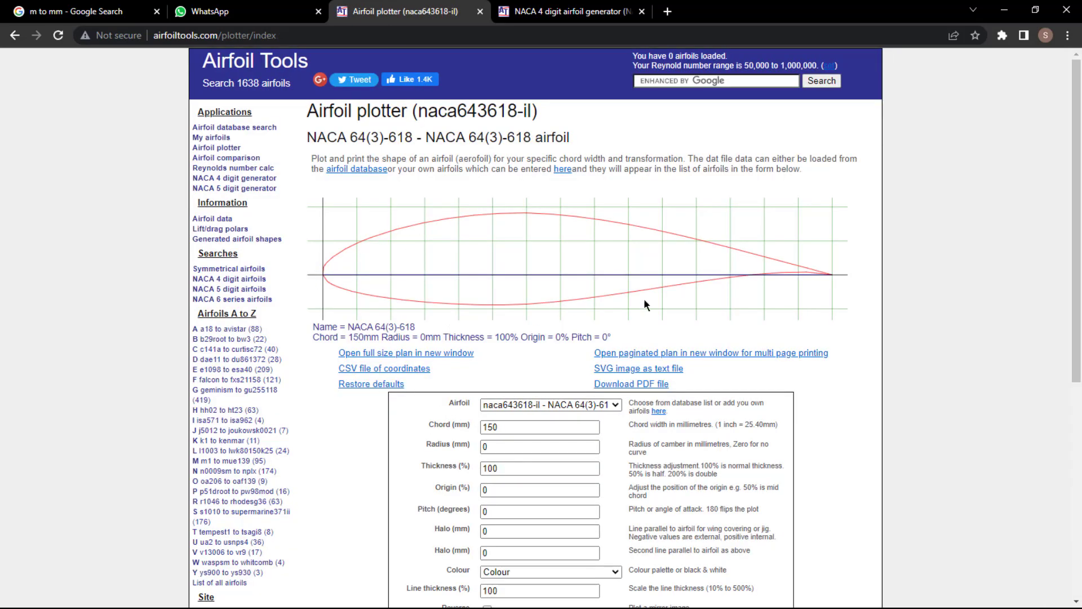
Step: Download the plotted airfoil's CSV file of coordinates and open naca643618-il.csv in Excel
left_click(491, 429)
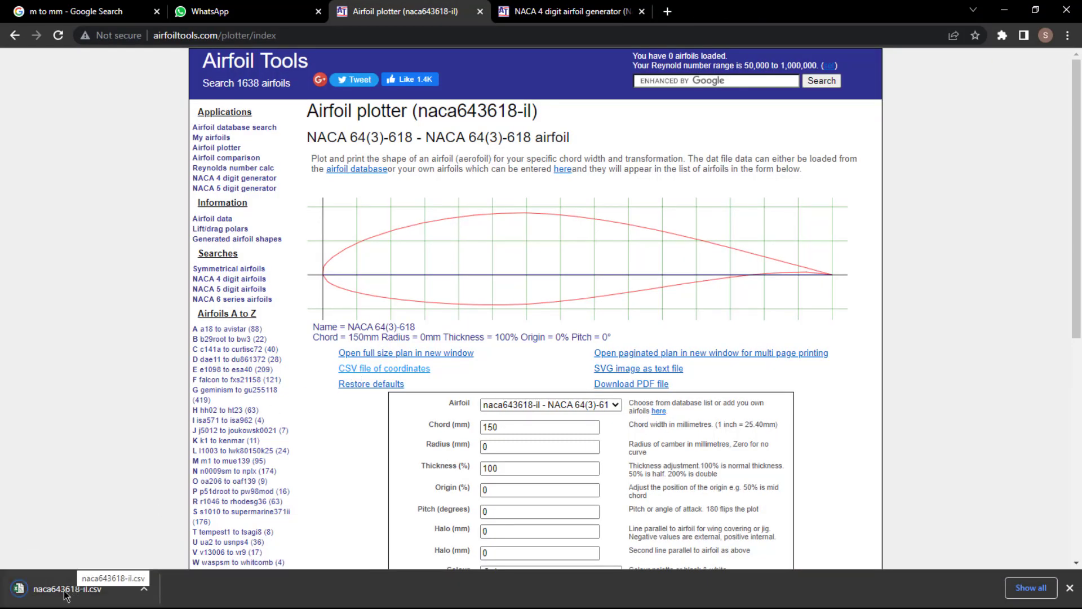
left_click(60, 592)
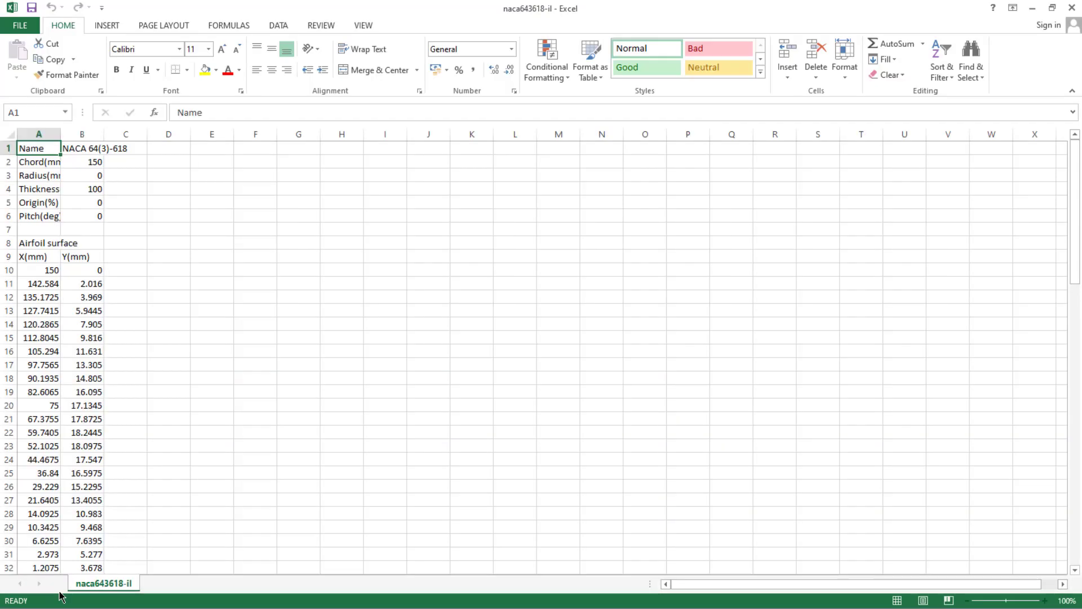
Step: Copy the airfoil surface X and Y coordinates in A10:B60 into a new blank workbook, starting at cell A1
left_click(22, 270)
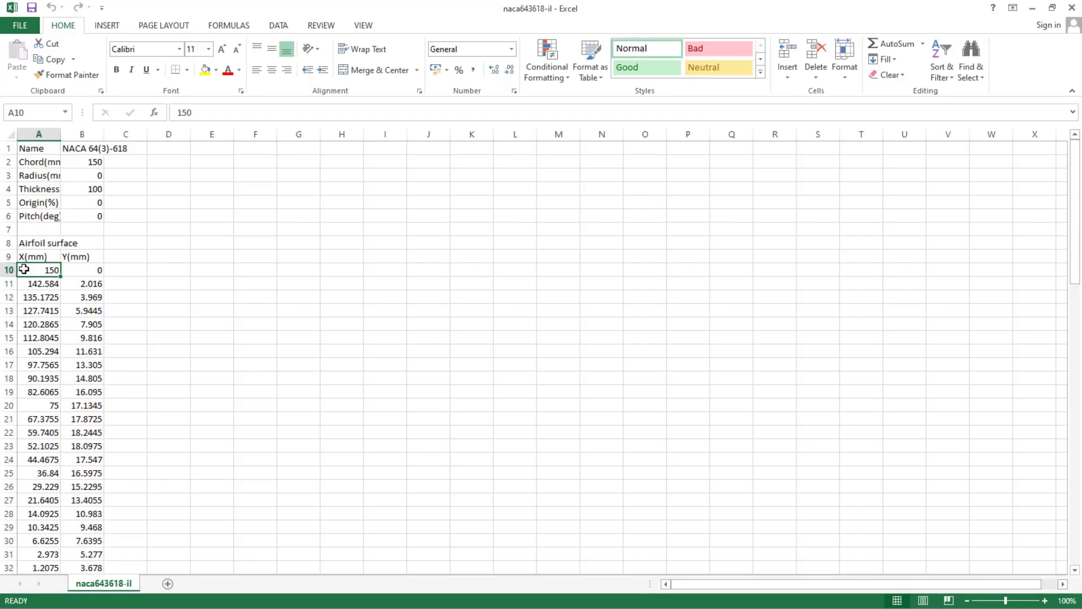
left_click(25, 289)
left_click_drag(27, 271, 72, 542)
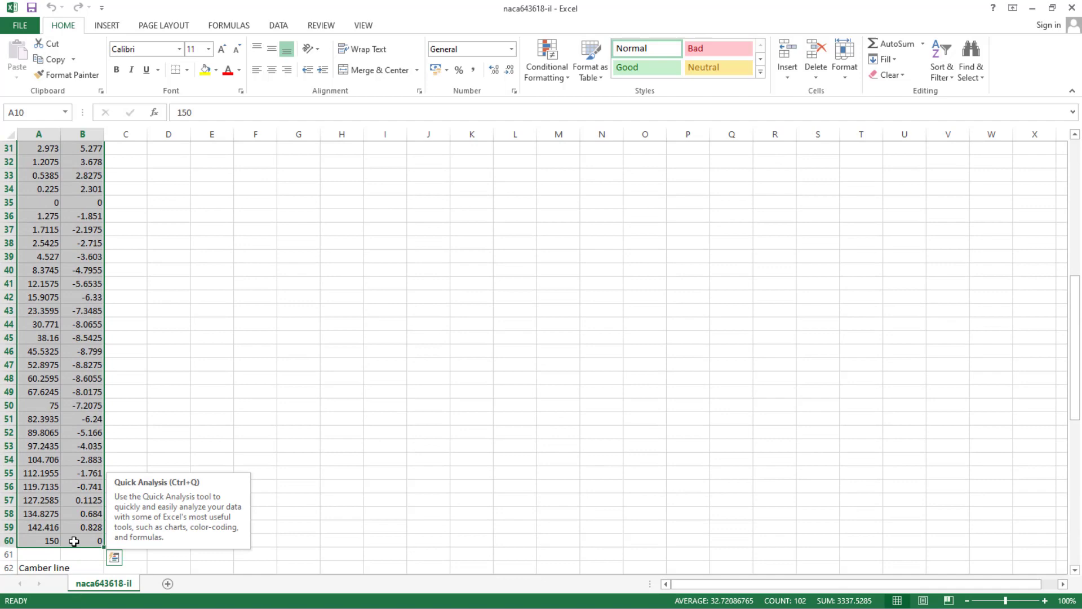
key("ctrl+c")
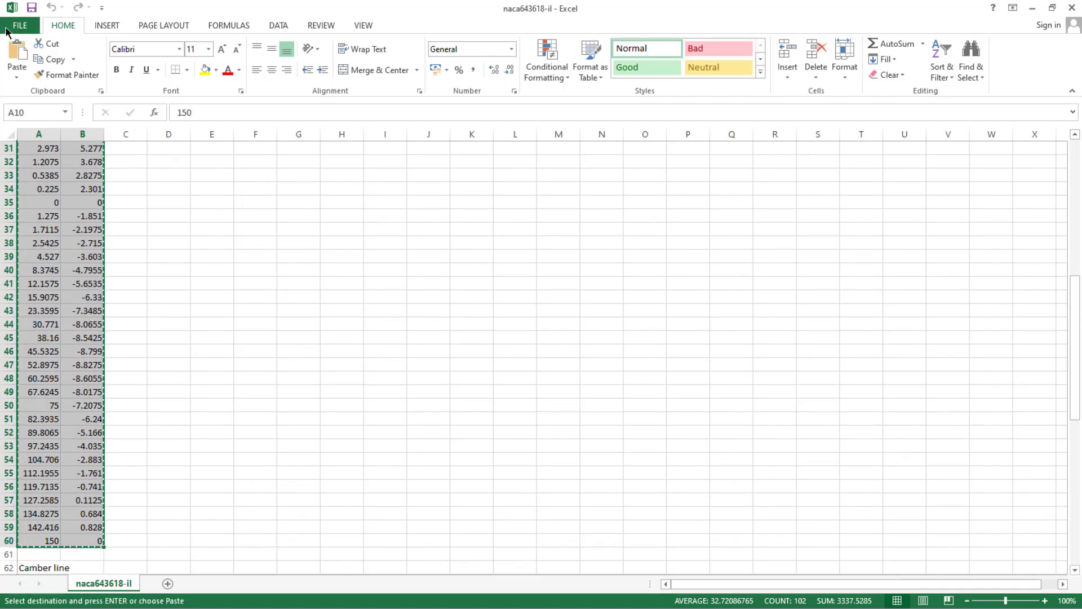
left_click(20, 25)
left_click(43, 90)
left_click(145, 237)
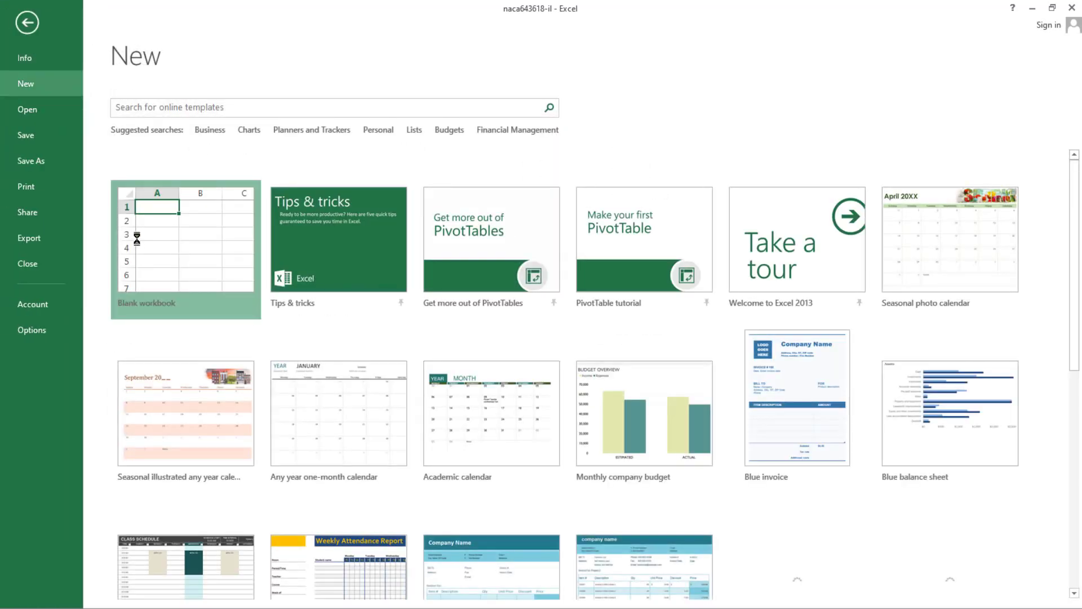
key("ctrl+v")
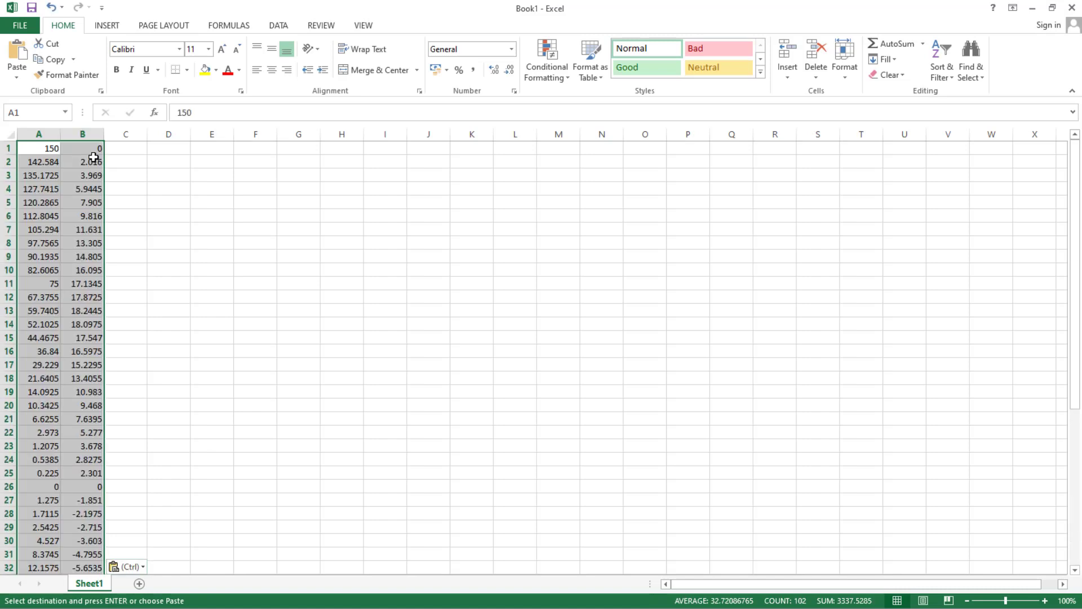
key("ctrl")
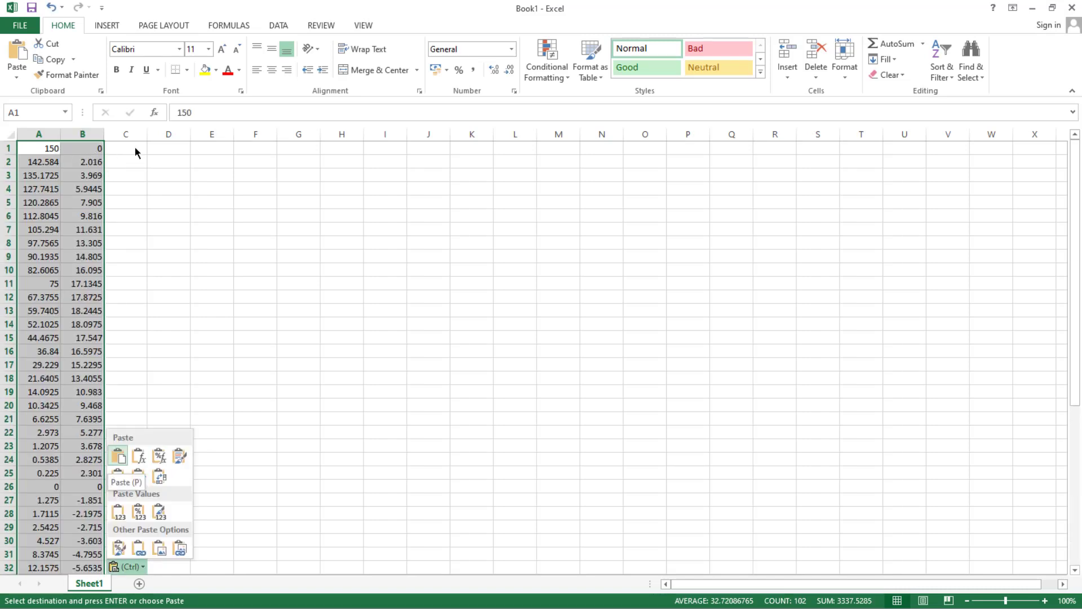
Step: Enter 0 in cell C1 and fill it down to C51 as the Z coordinate of every point
left_click(135, 150)
left_click(134, 148)
type("0")
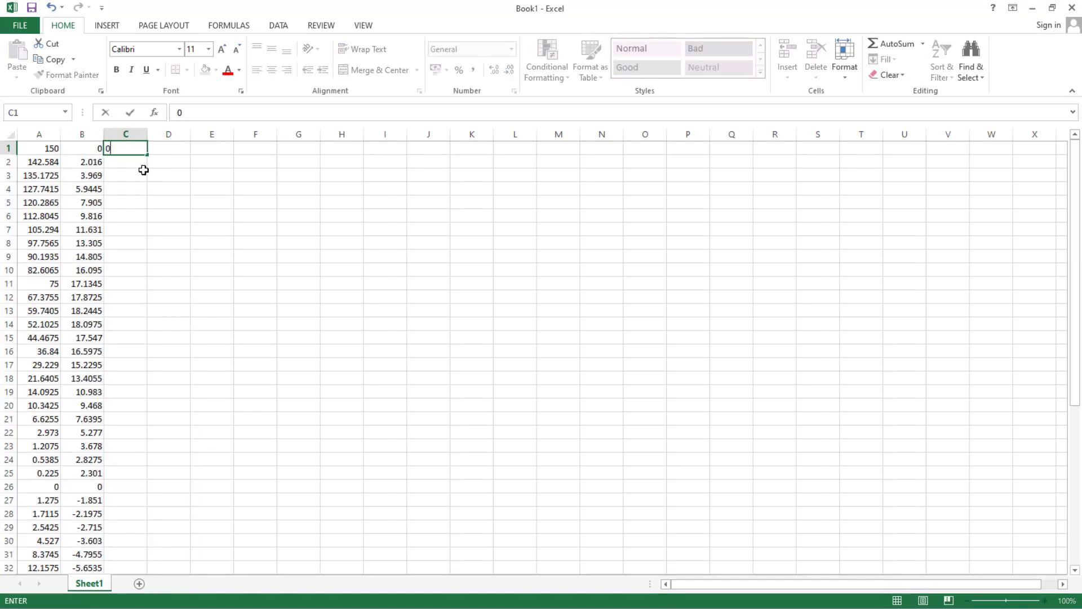
key("Return")
left_click(134, 149)
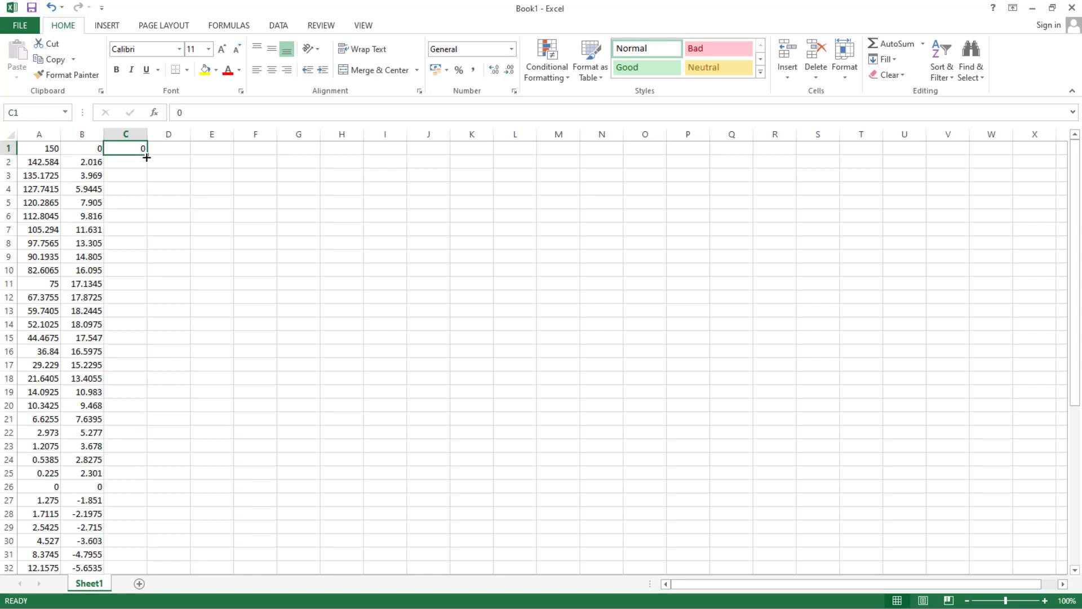
left_click_drag(146, 158, 155, 496)
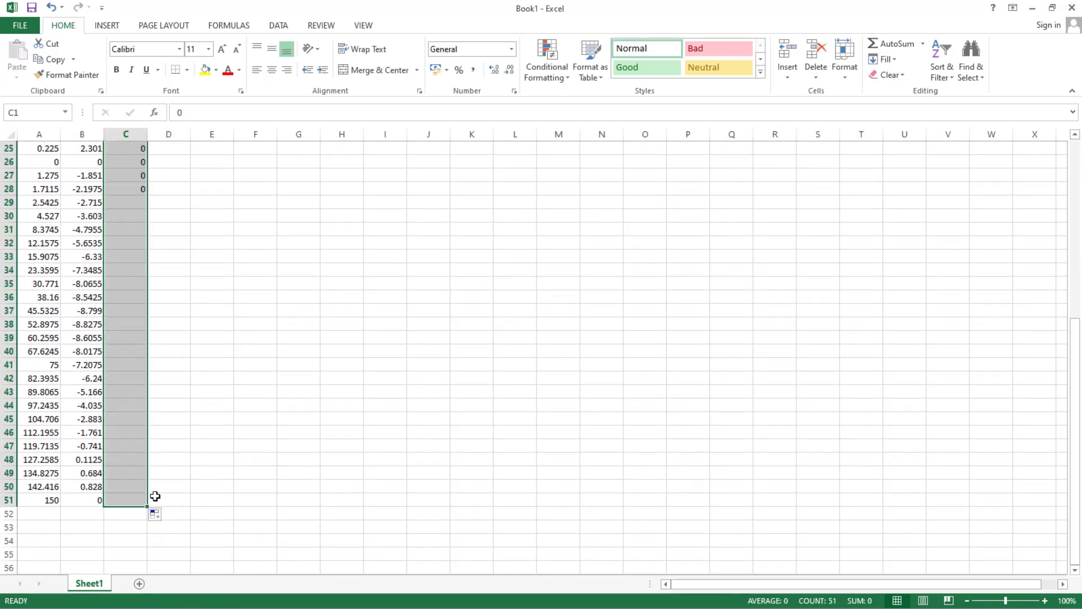
left_click(169, 494)
scroll(168, 444, "up", 4)
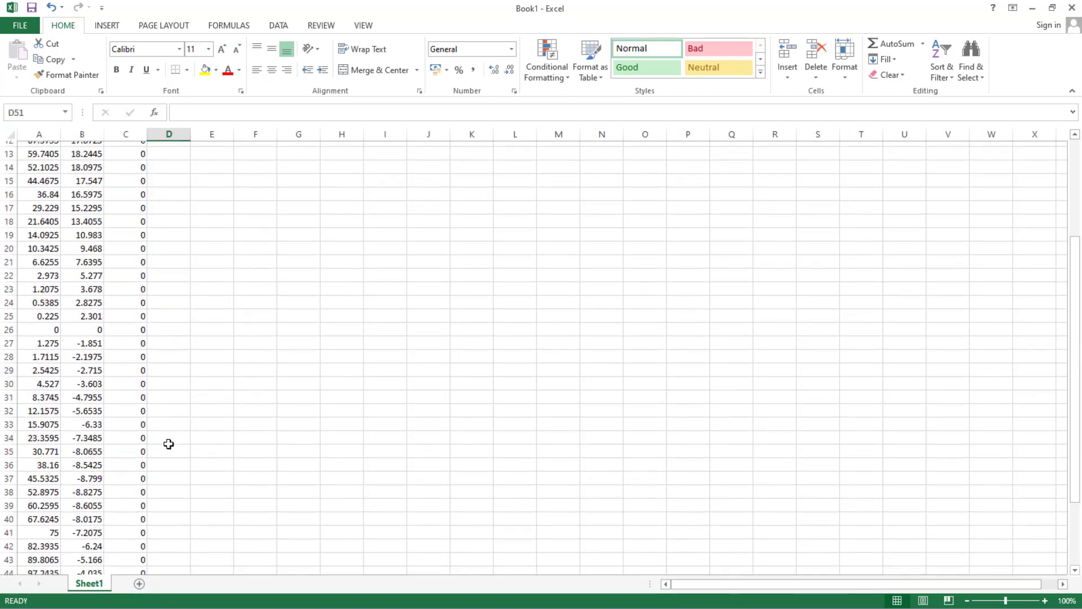
scroll(168, 445, "up", 4)
left_click(185, 176)
left_click(260, 197)
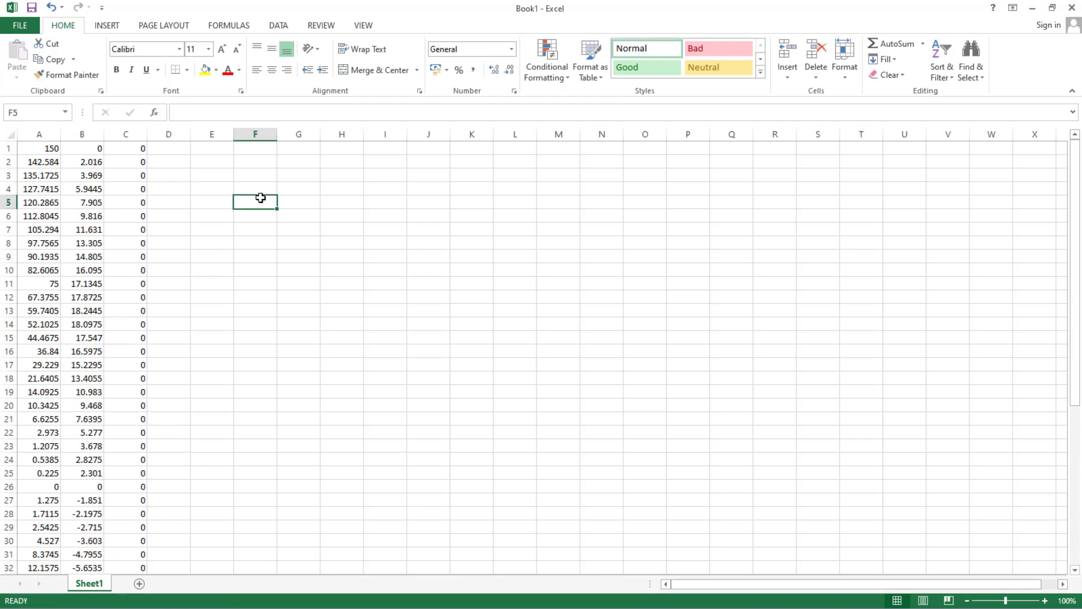
left_click(313, 232)
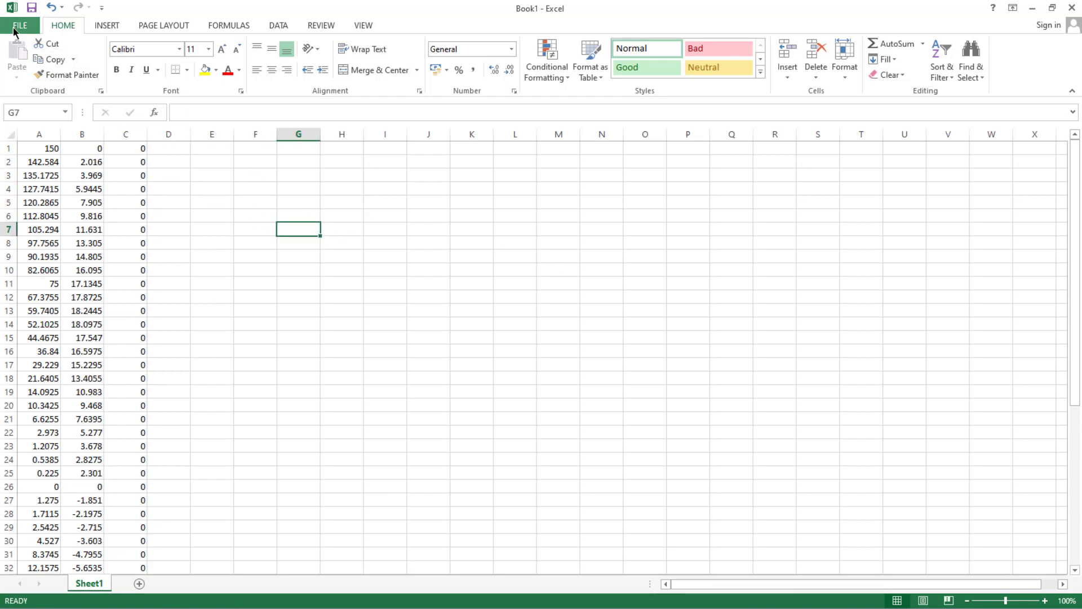
Step: Start saving the workbook and create a new folder named Airfoils on the Desktop for it
left_click(17, 27)
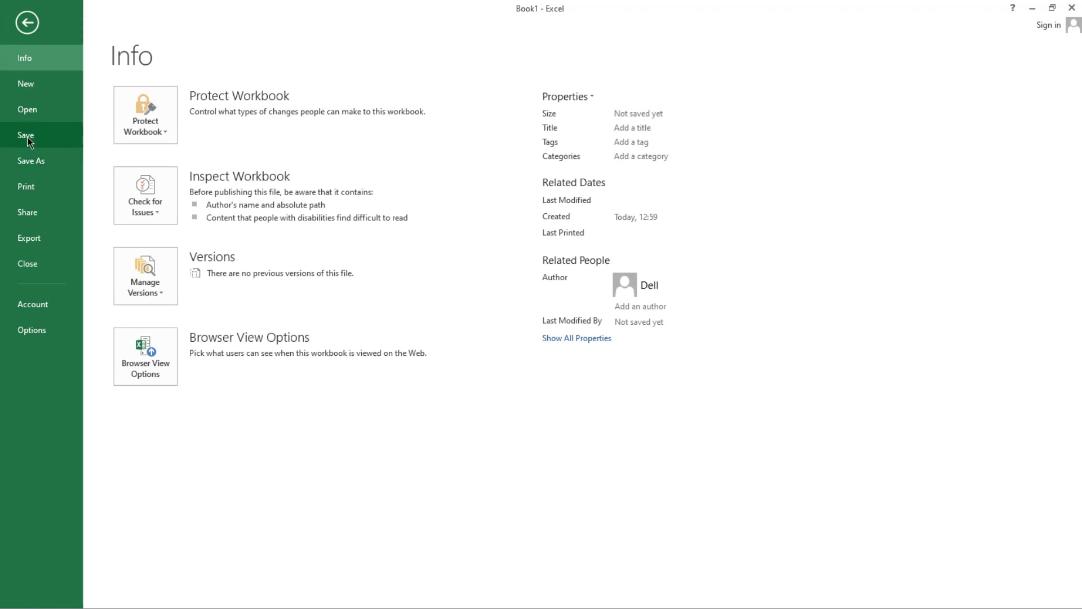
left_click(27, 137)
left_click(357, 322)
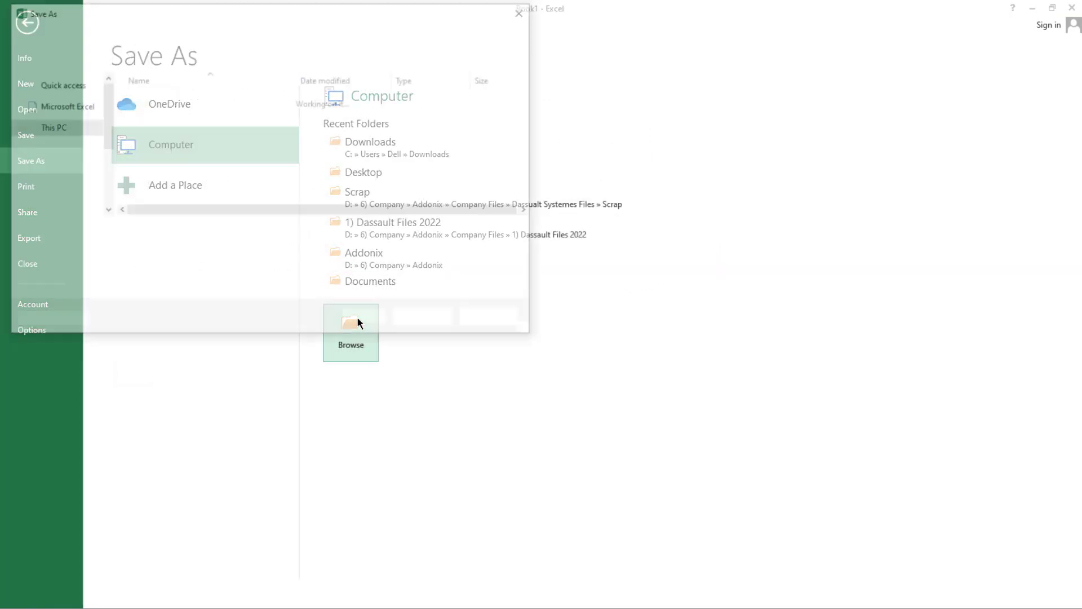
left_click(195, 168)
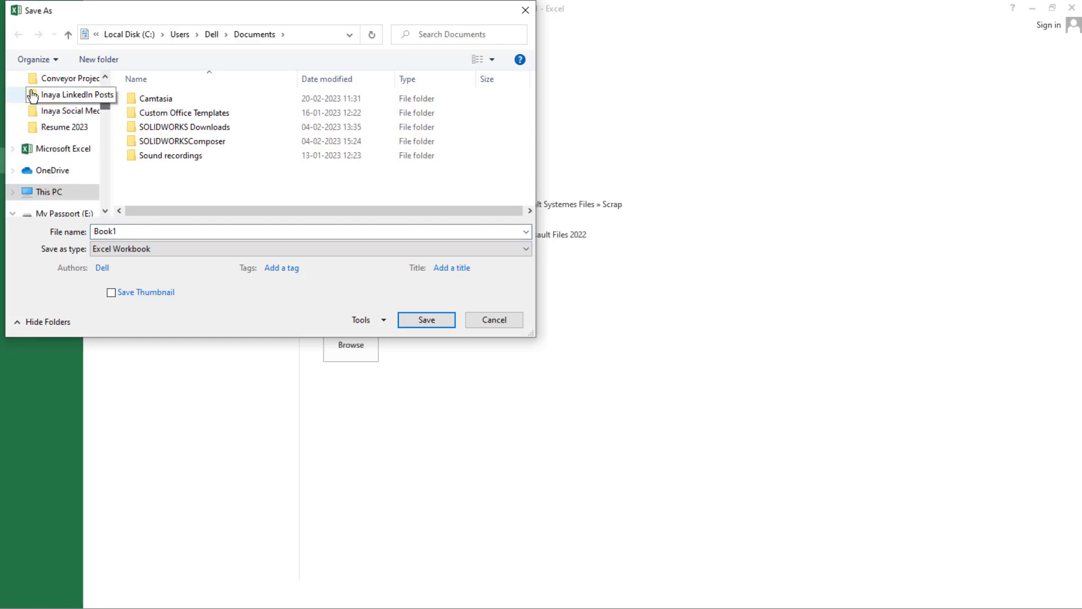
left_click_drag(103, 97, 104, 84)
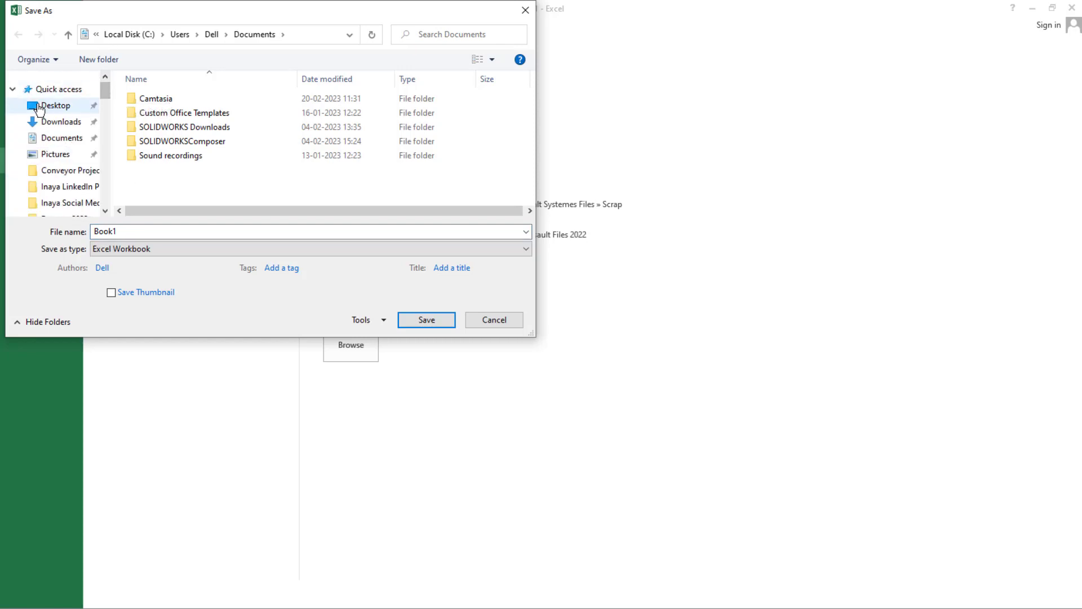
left_click(53, 106)
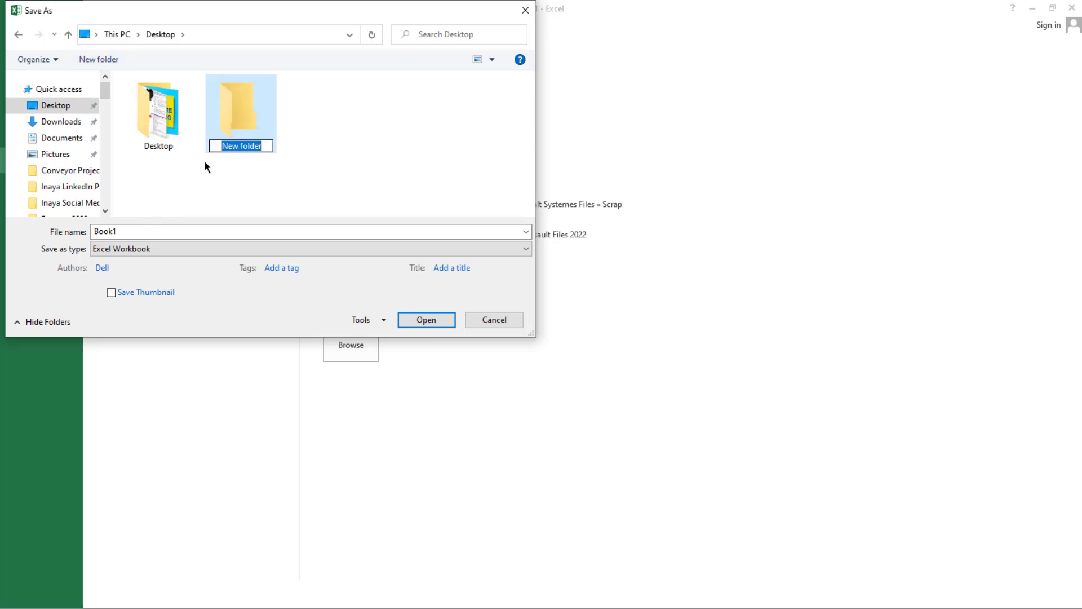
type("Airf")
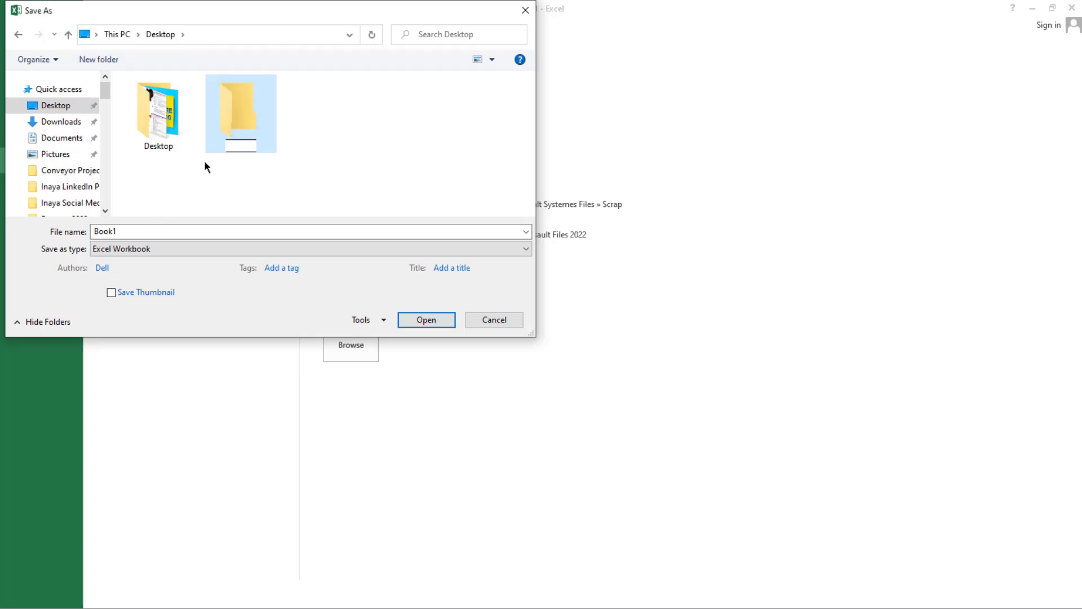
type("oil")
key("BackSpace")
type("s")
left_click(222, 190)
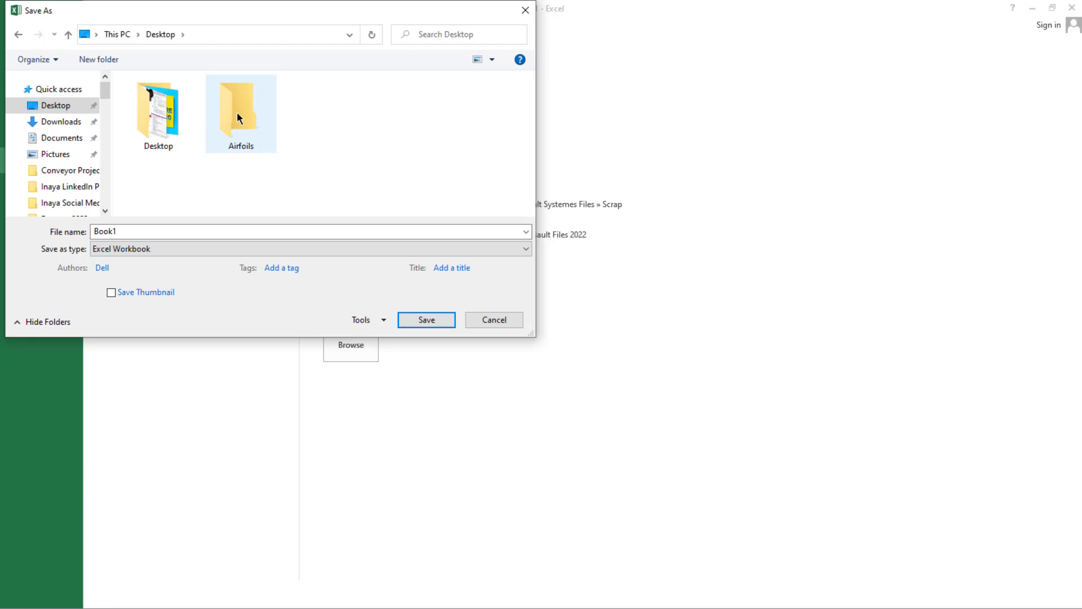
Step: Save the workbook in the Airfoils folder under the name Airfoil Coordinates
double_click(241, 112)
double_click(124, 231)
type("A")
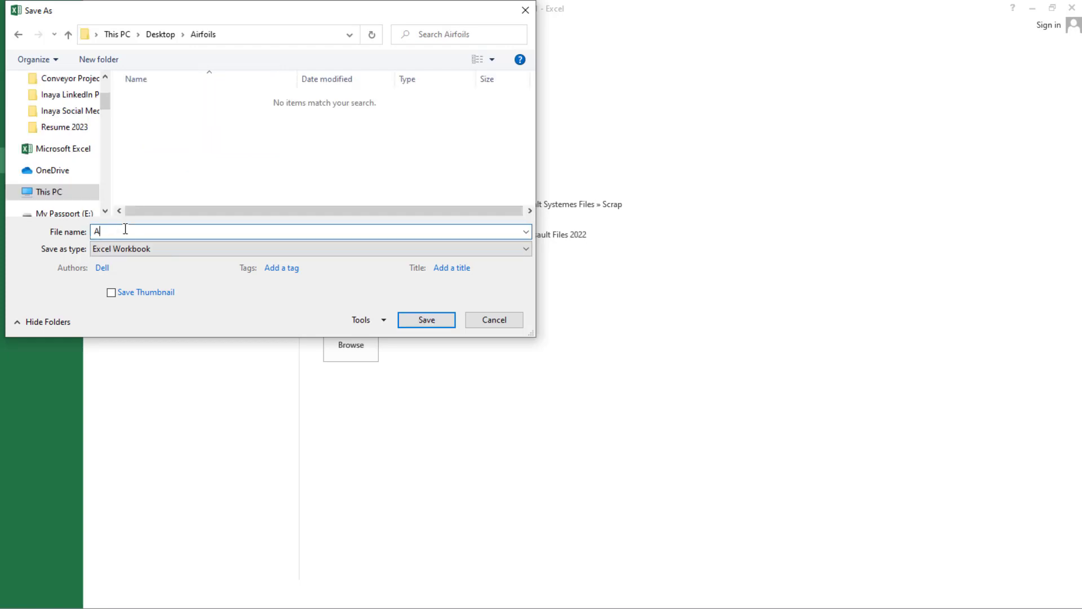
type("irfo")
type("il ")
type("C")
type("olor")
type("dinates")
left_click(422, 320)
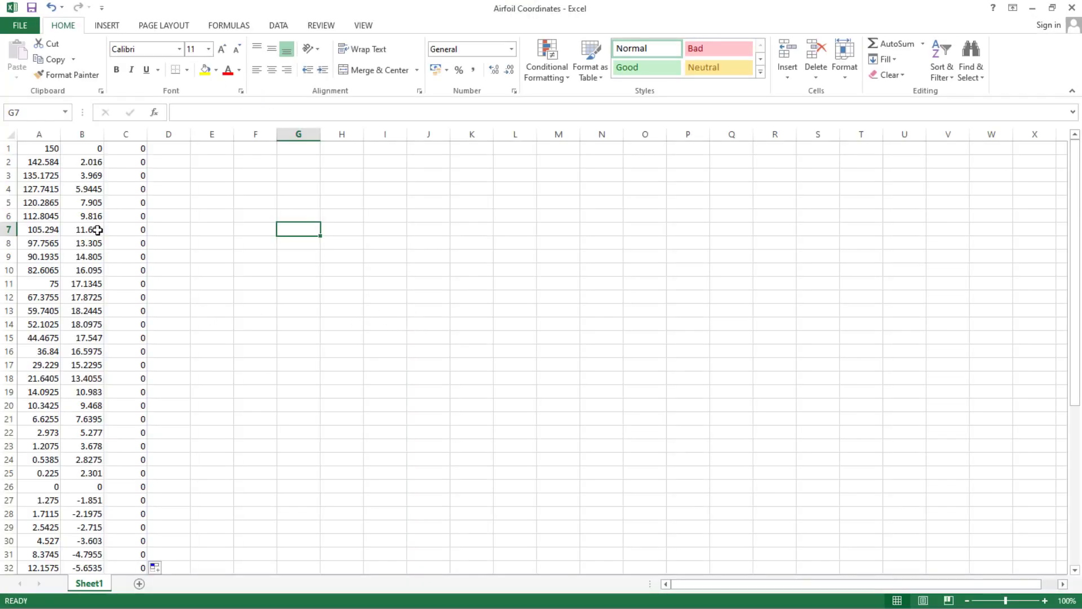
Step: Move the coordinate block A1:C51 two columns over so that it starts at cell C1
left_click(205, 222)
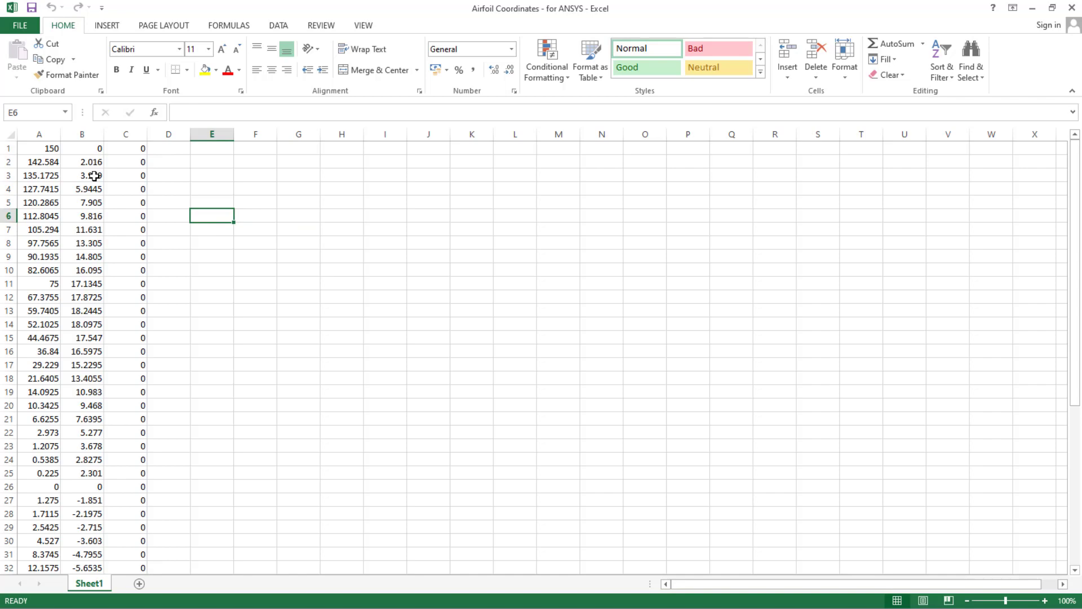
left_click_drag(29, 148, 128, 527)
key("ctrl+c")
scroll(128, 527, "up", 7)
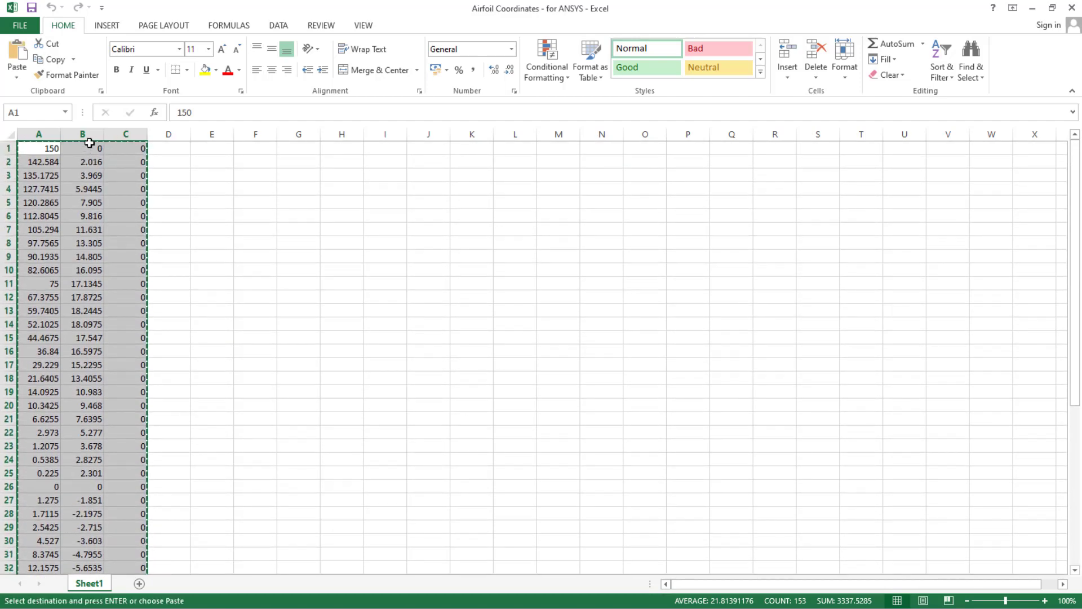
left_click(133, 148)
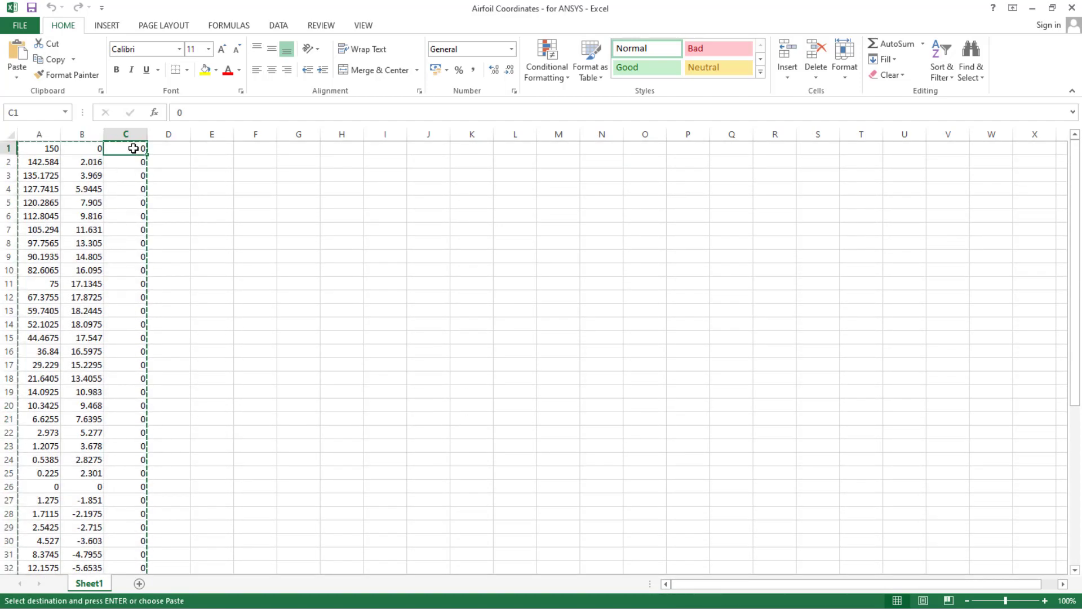
key("Return")
Step: Enter 1 in cell A1 and fill it down to A51 as the group number of every point
left_click(30, 148)
type("1")
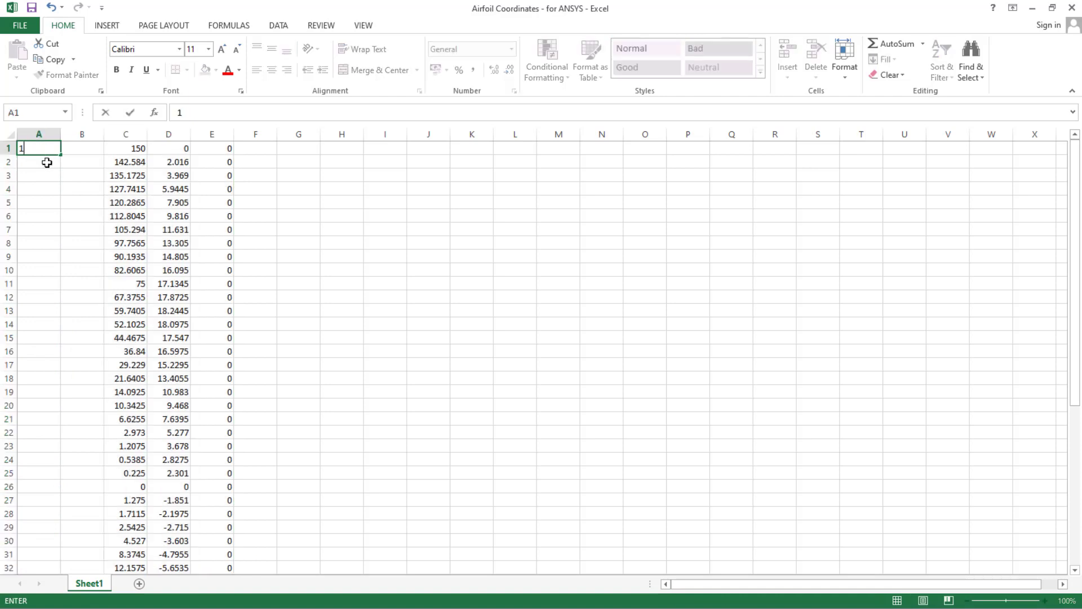
key("Return")
left_click(54, 151)
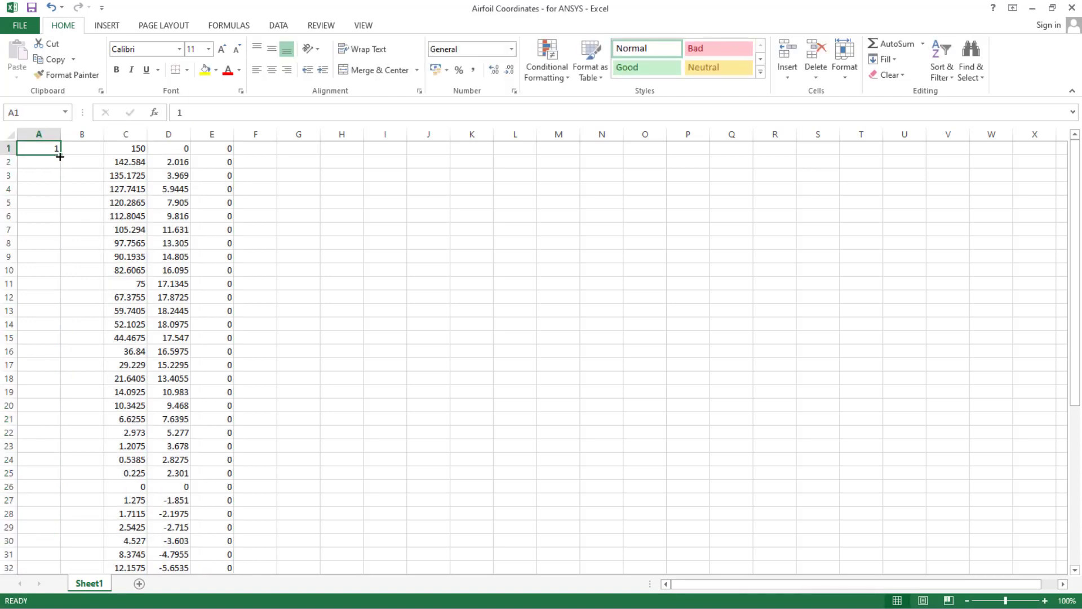
left_click_drag(59, 157, 63, 555)
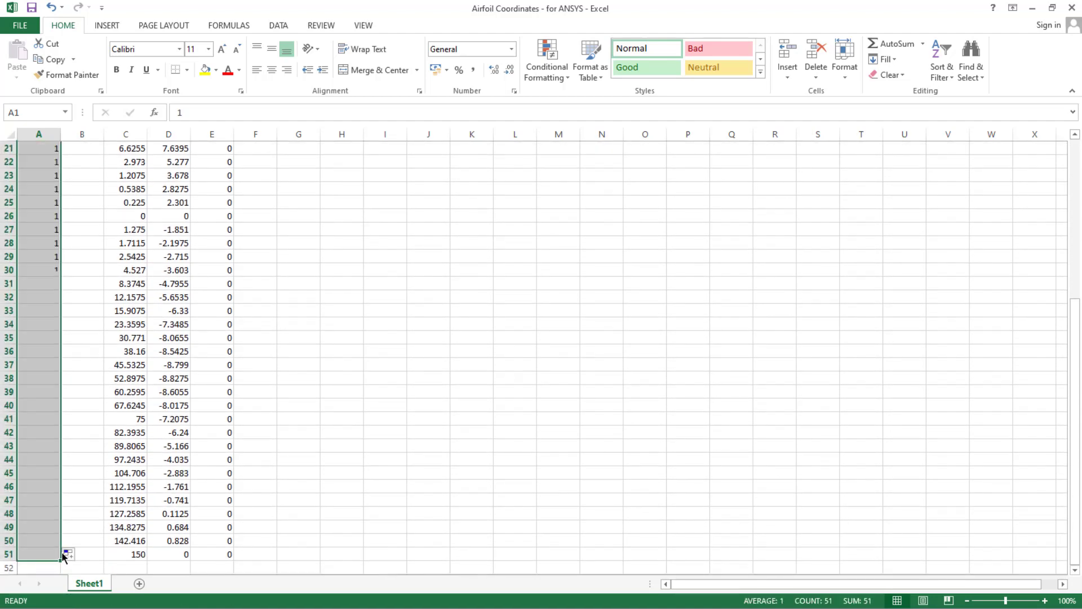
scroll(83, 413, "up", 7)
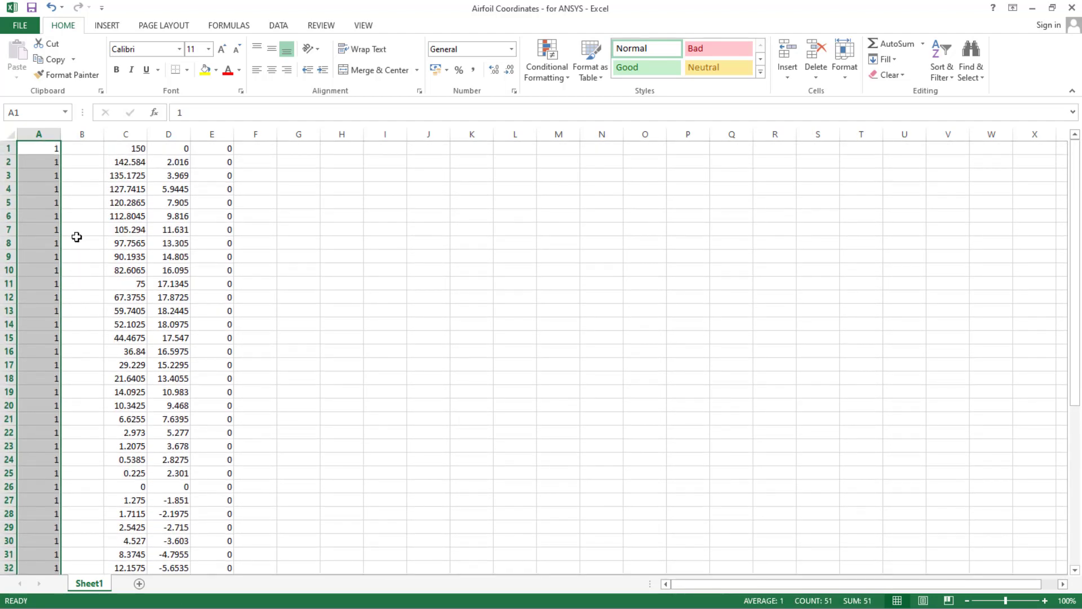
Step: Number the points in column B by entering 1 and 2 in B1:B2 and filling a series down to B51
left_click(82, 148)
type("1")
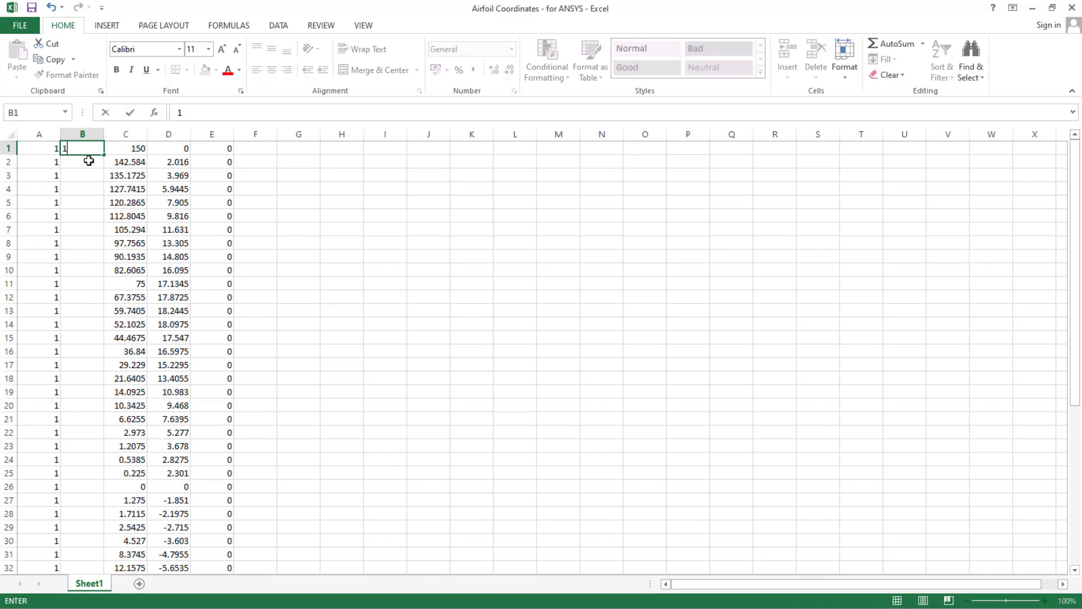
key("Return")
type("2")
key("Return")
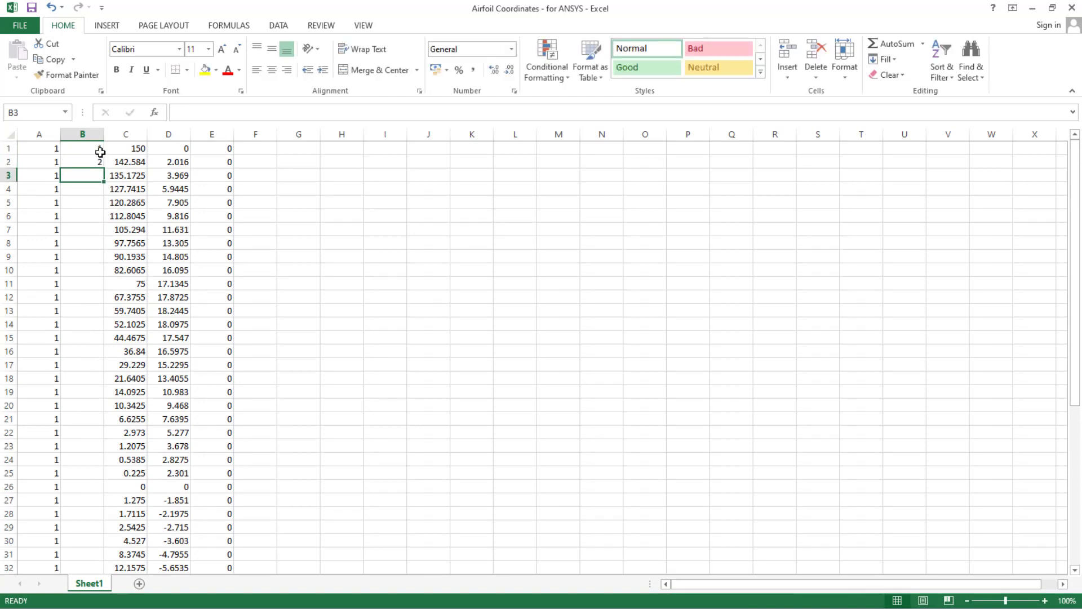
left_click_drag(100, 153, 101, 167)
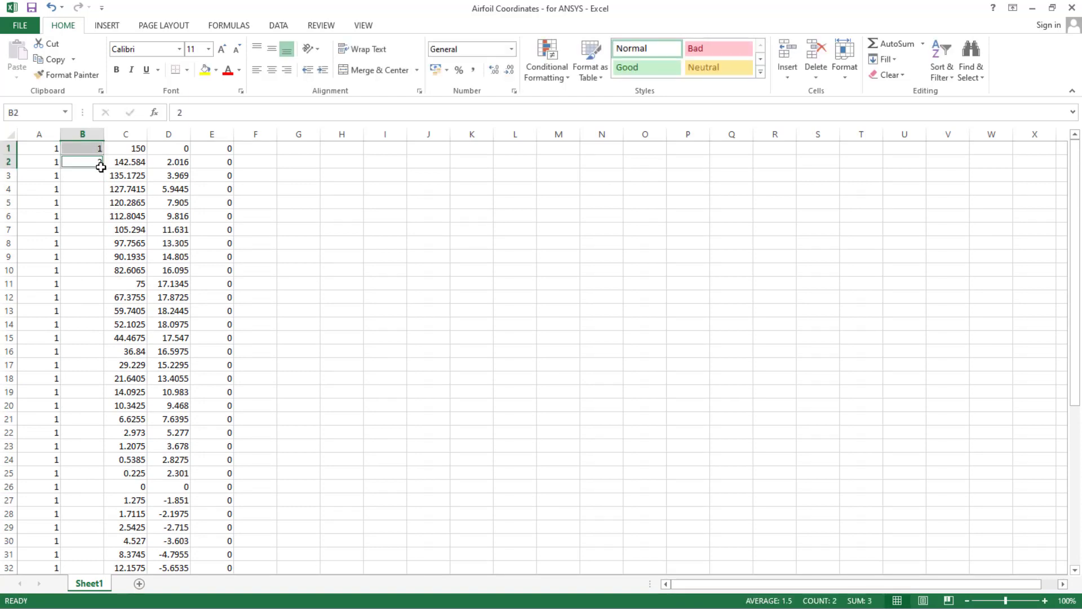
left_click(101, 167)
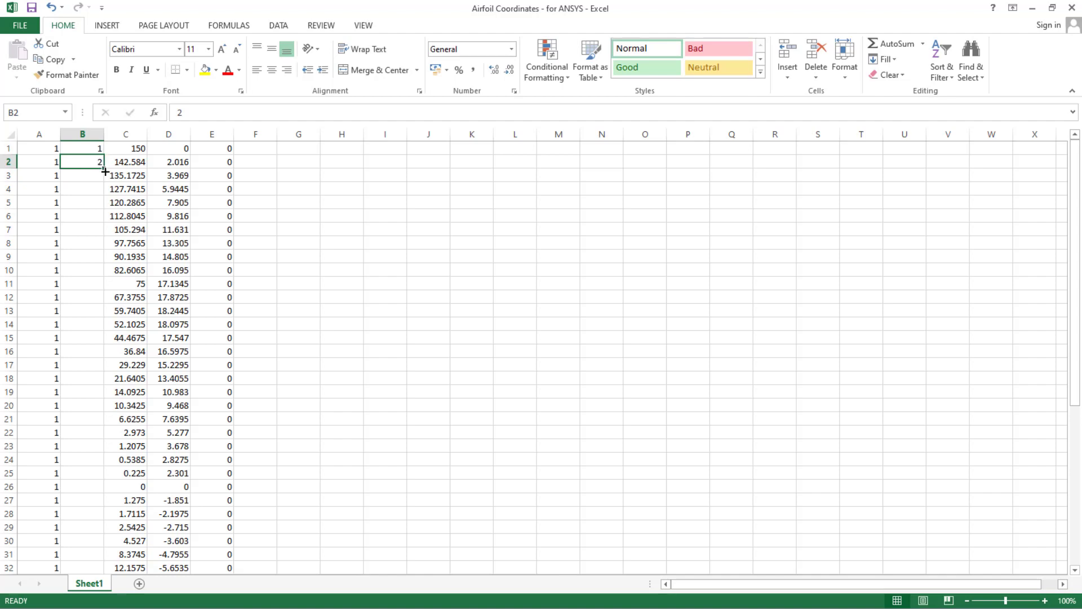
left_click_drag(103, 171, 105, 562)
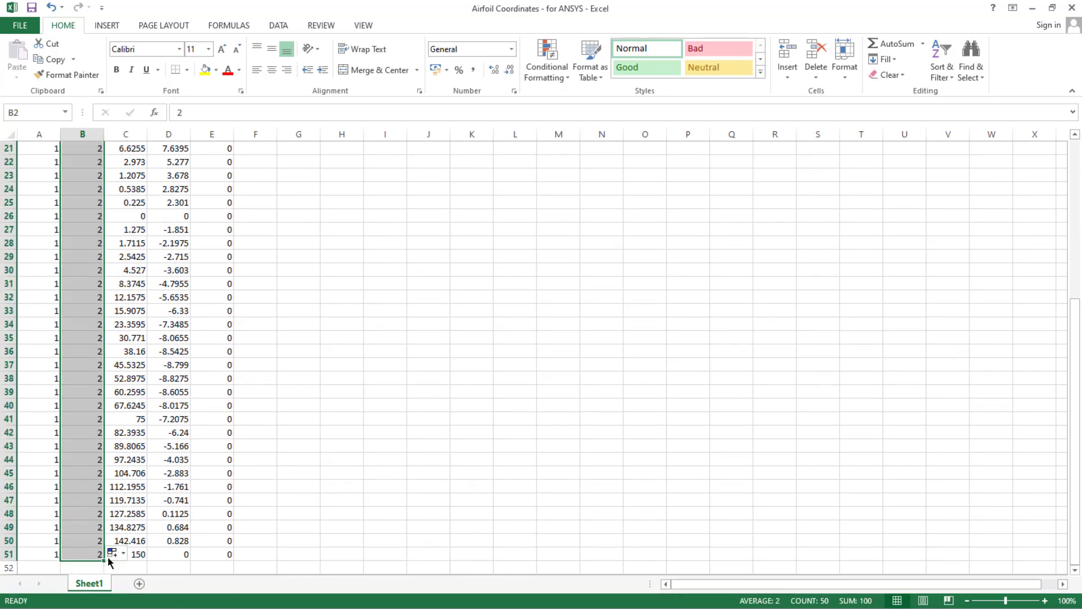
left_click(123, 554)
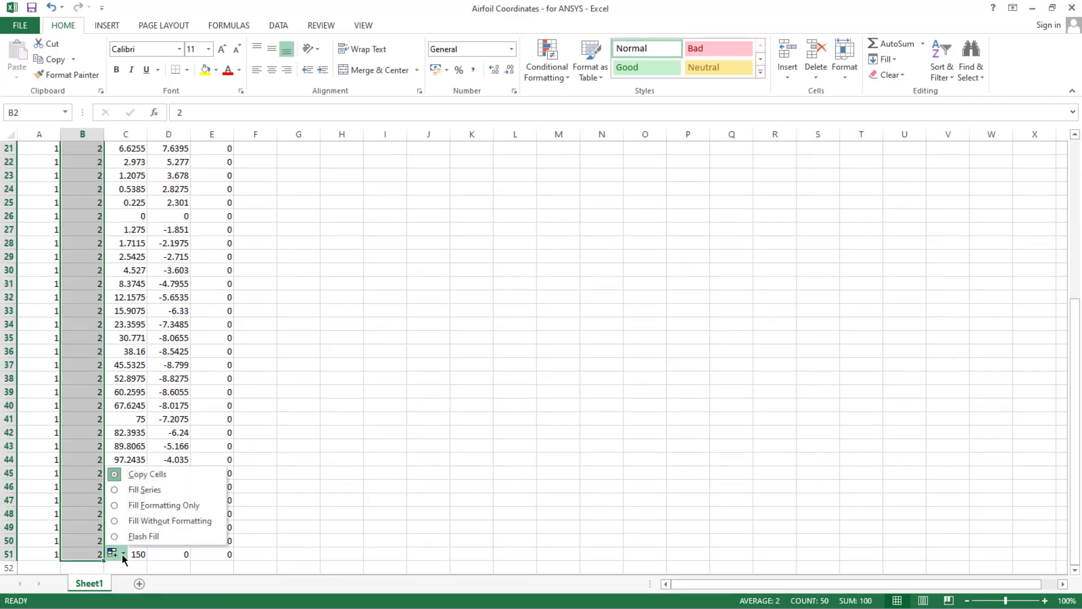
left_click(143, 490)
Step: Replace the last point number in cell B51 with 0
scroll(336, 417, "down", 4)
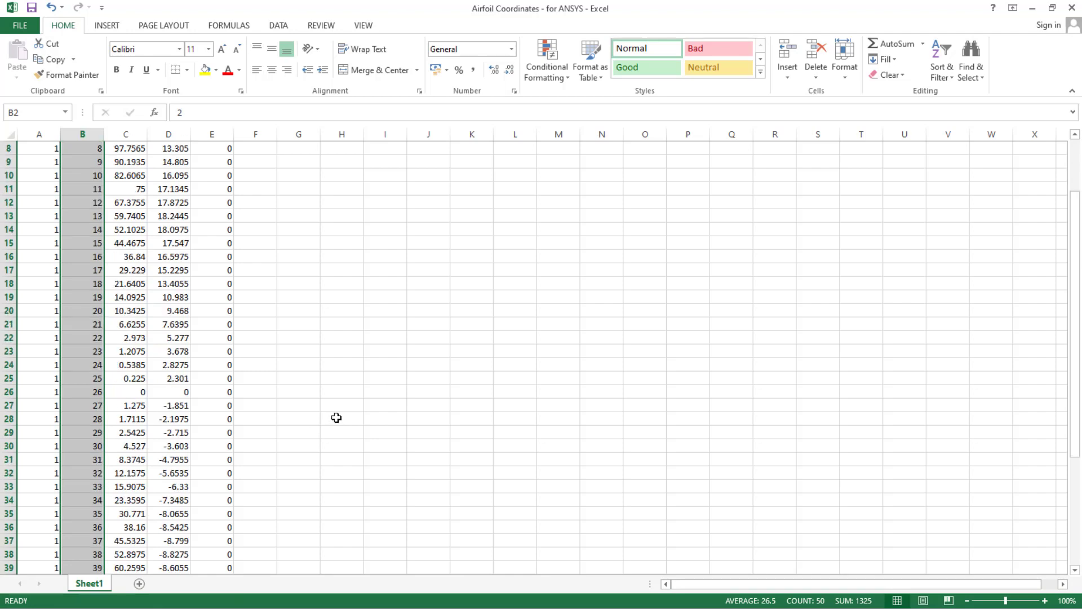
scroll(337, 417, "down", 4)
left_click(78, 510)
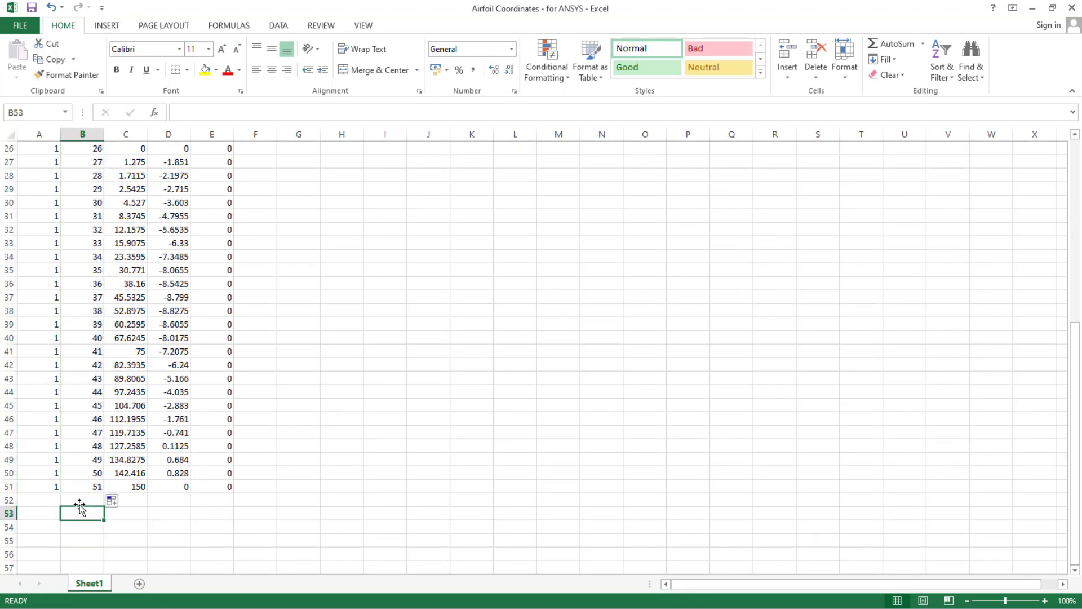
left_click(90, 488)
left_click(386, 447)
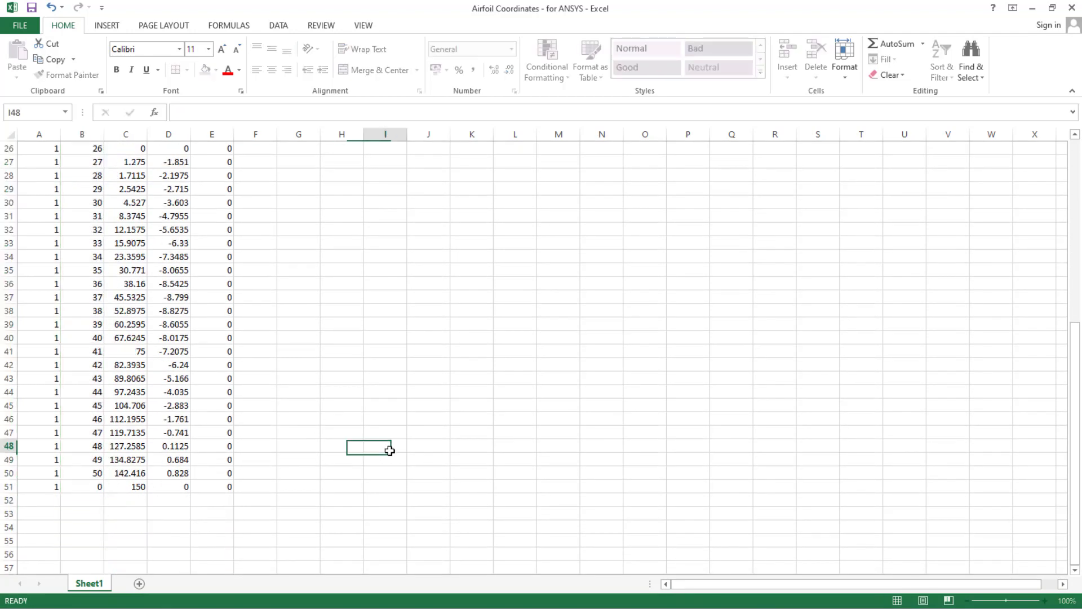
scroll(392, 455, "up", 3)
scroll(392, 453, "up", 5)
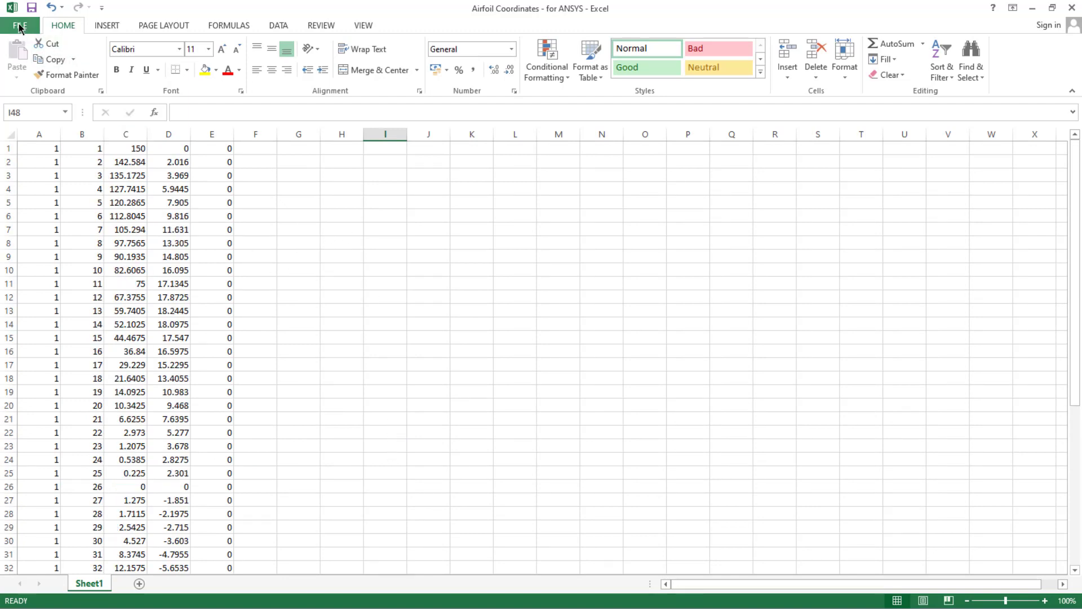
Step: Save the sheet in the Airfoils folder as Text (Tab delimited) under the name Airfoil Coordinates - for ANSYS
left_click(20, 28)
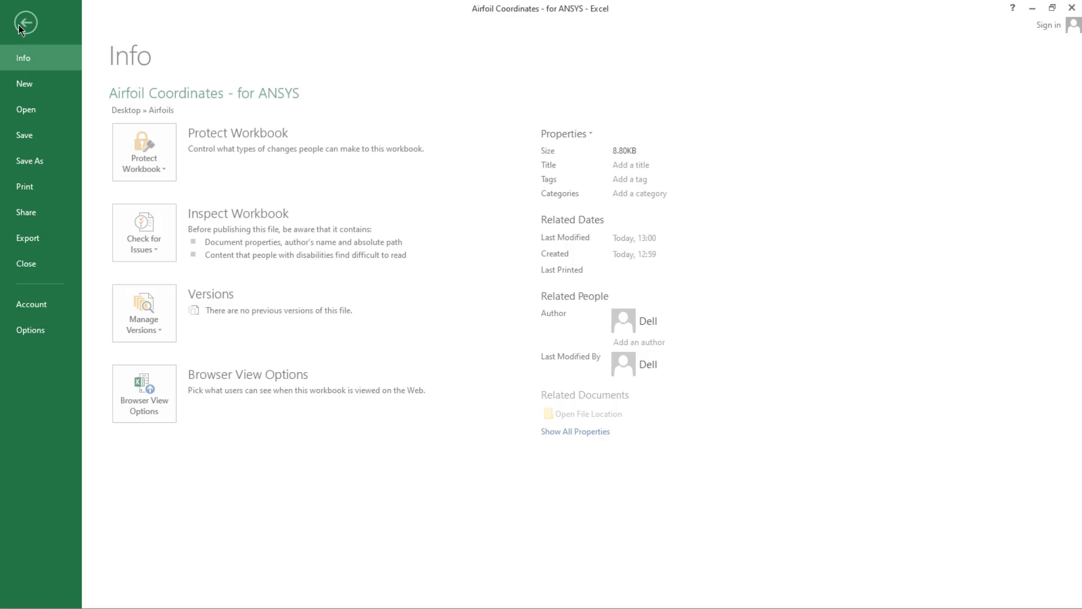
left_click(34, 168)
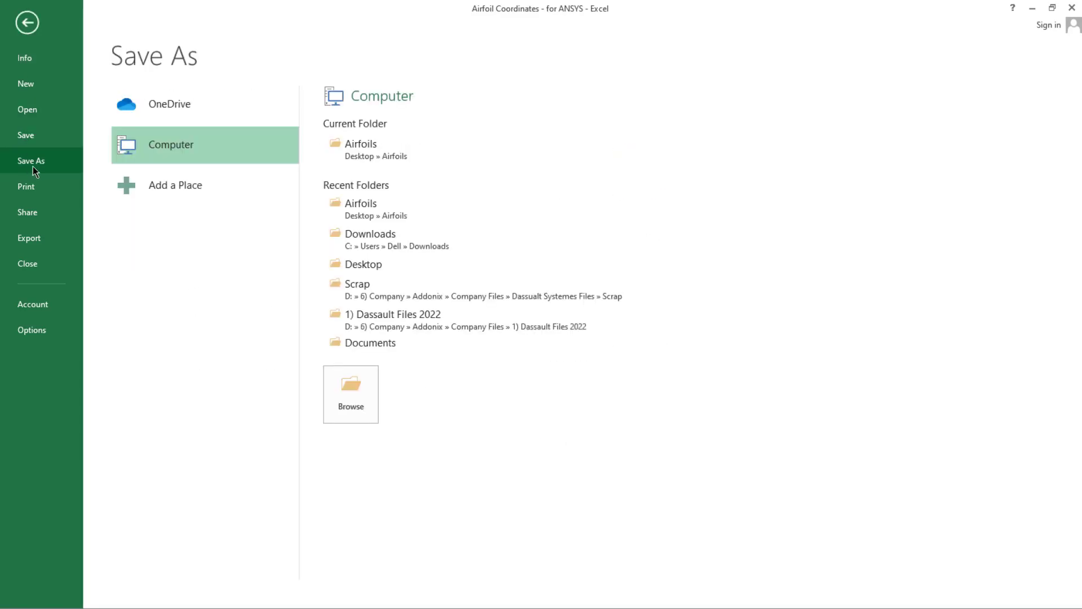
left_click(346, 389)
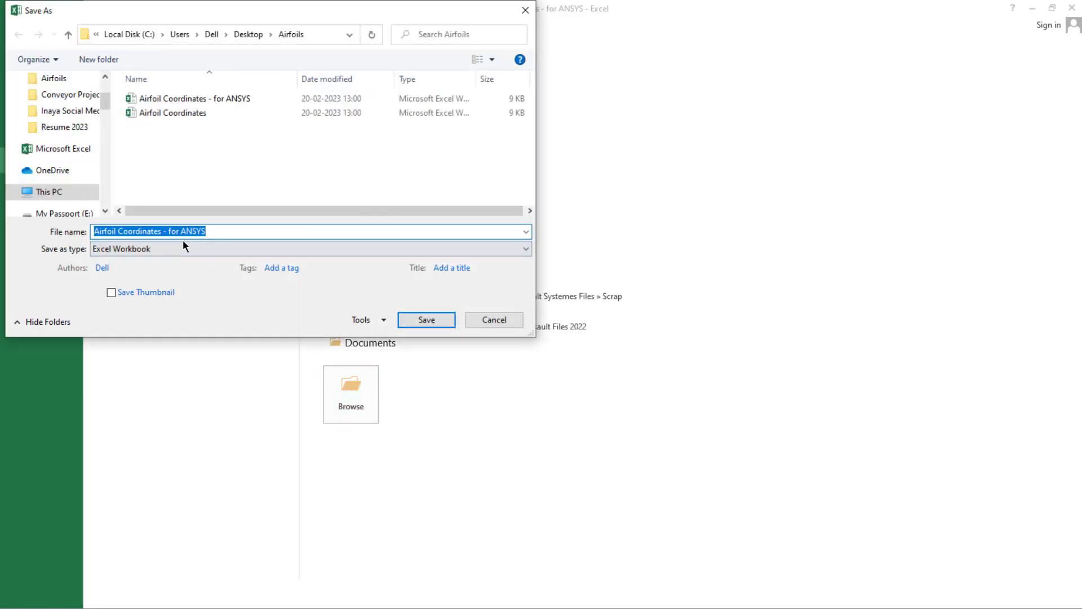
left_click(145, 249)
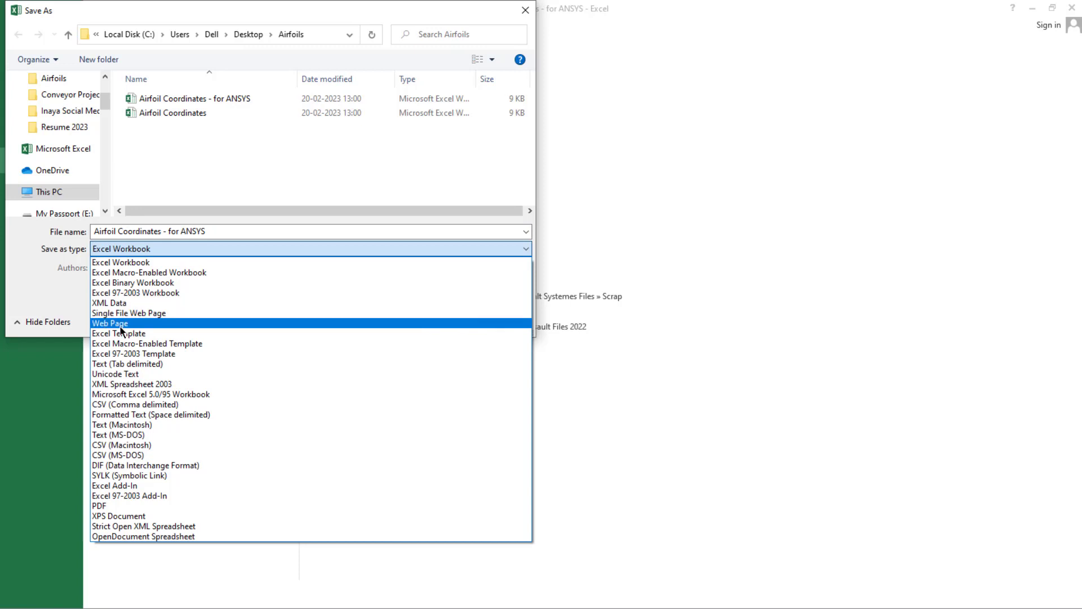
left_click(115, 363)
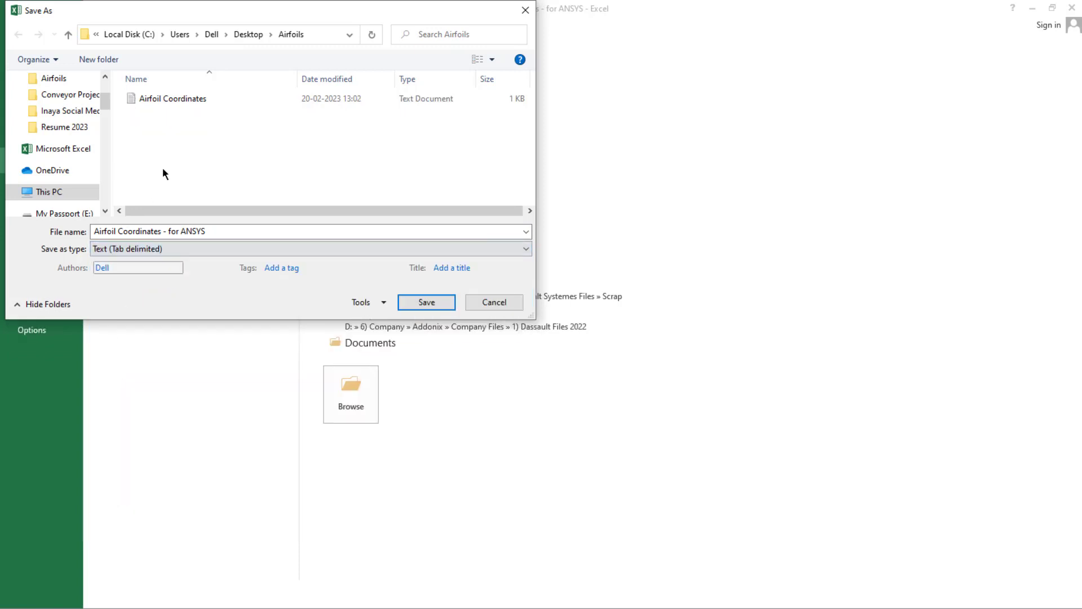
left_click(413, 305)
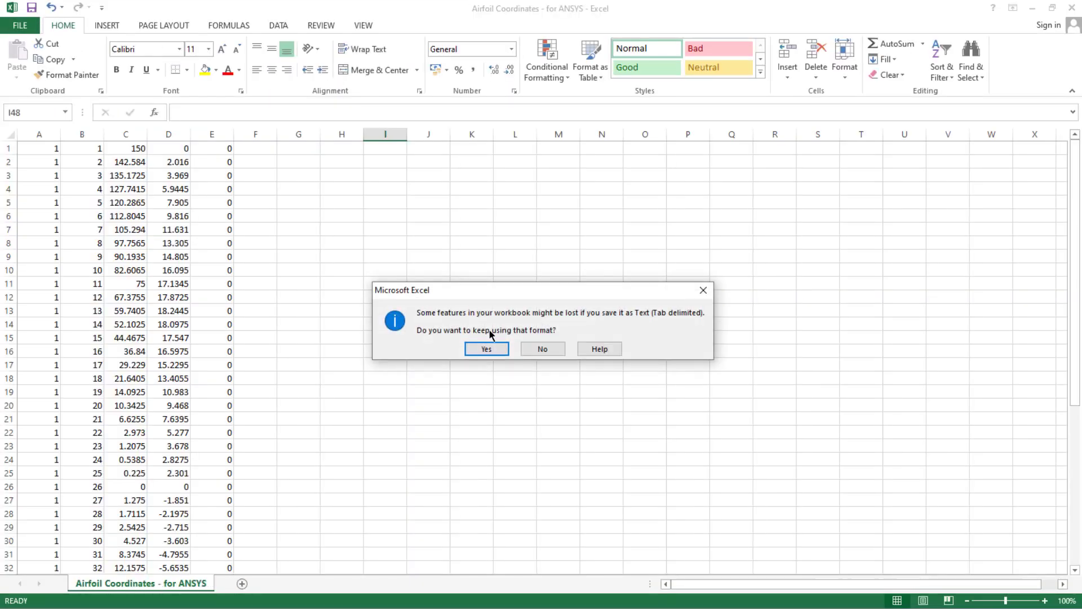
left_click(488, 347)
Step: Close the workbook, saving its changes to the Airfoil Coordinates - for ANSYS text file in the tab-delimited format
left_click(1071, 7)
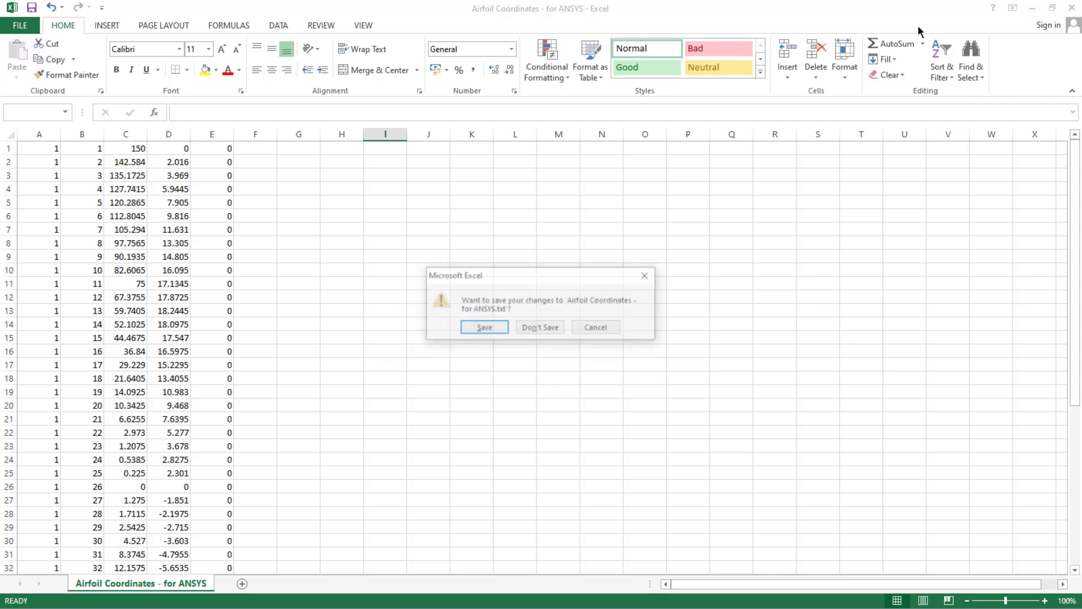
left_click(491, 326)
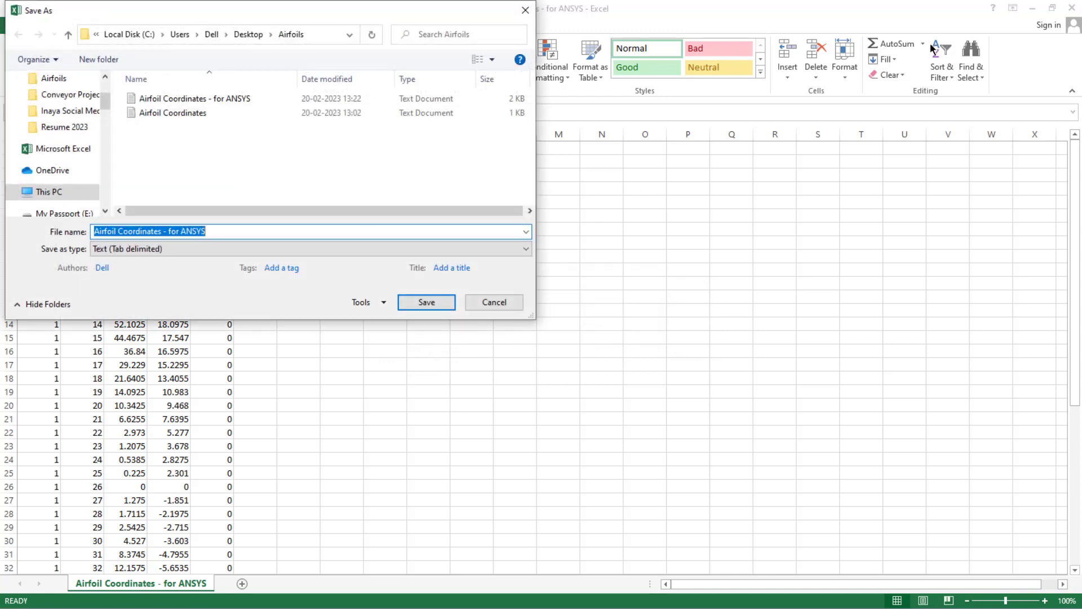
left_click(399, 302)
left_click(579, 314)
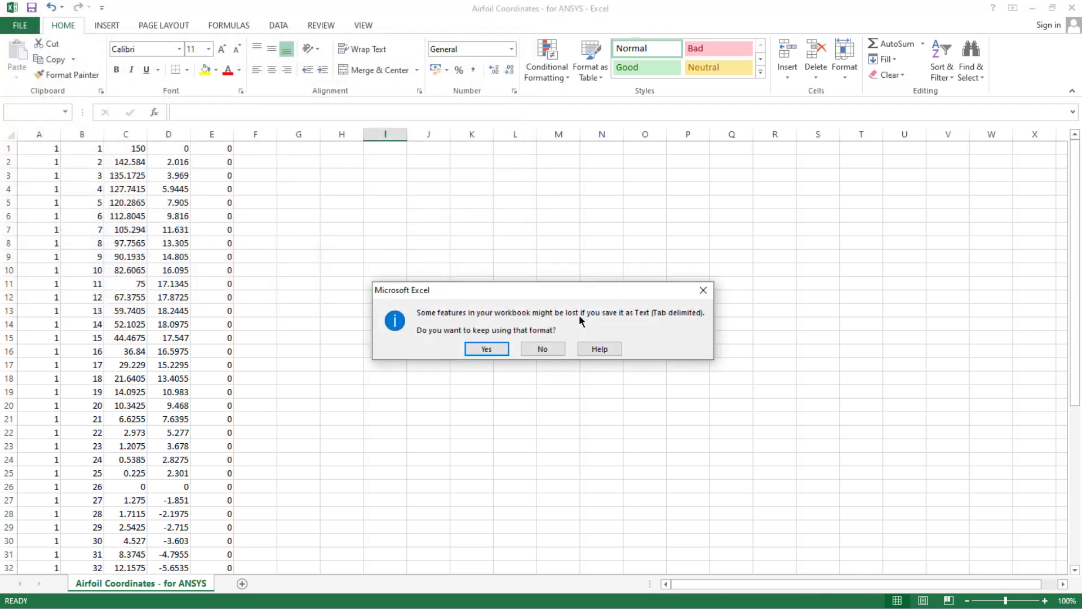
left_click(491, 350)
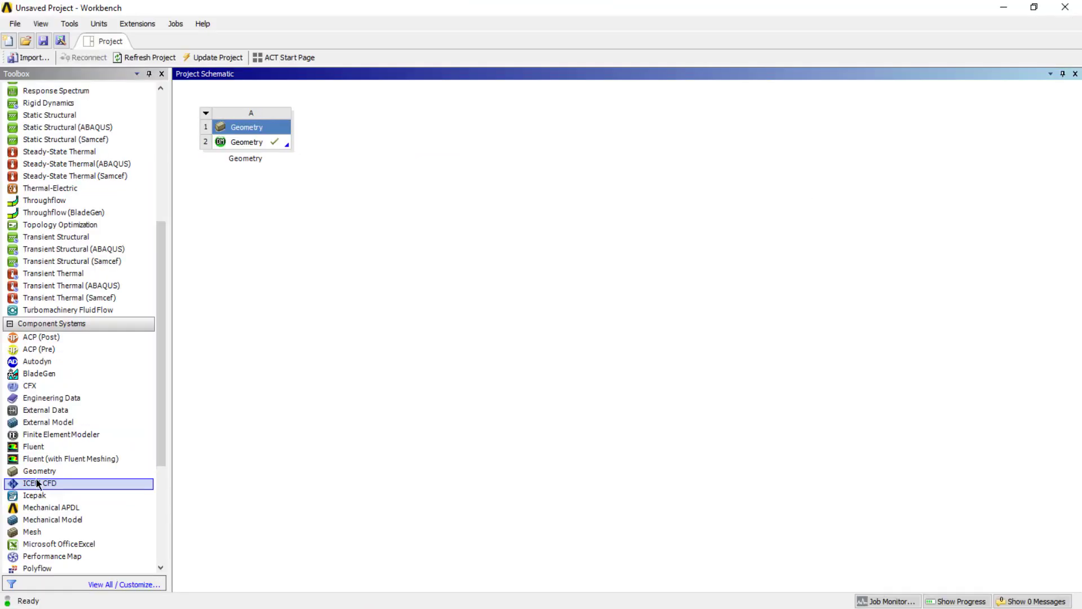
Step: In ANSYS Workbench, add a second Geometry system beside the existing one and open its geometry as a new DesignModeler geometry
left_click_drag(40, 471, 388, 118)
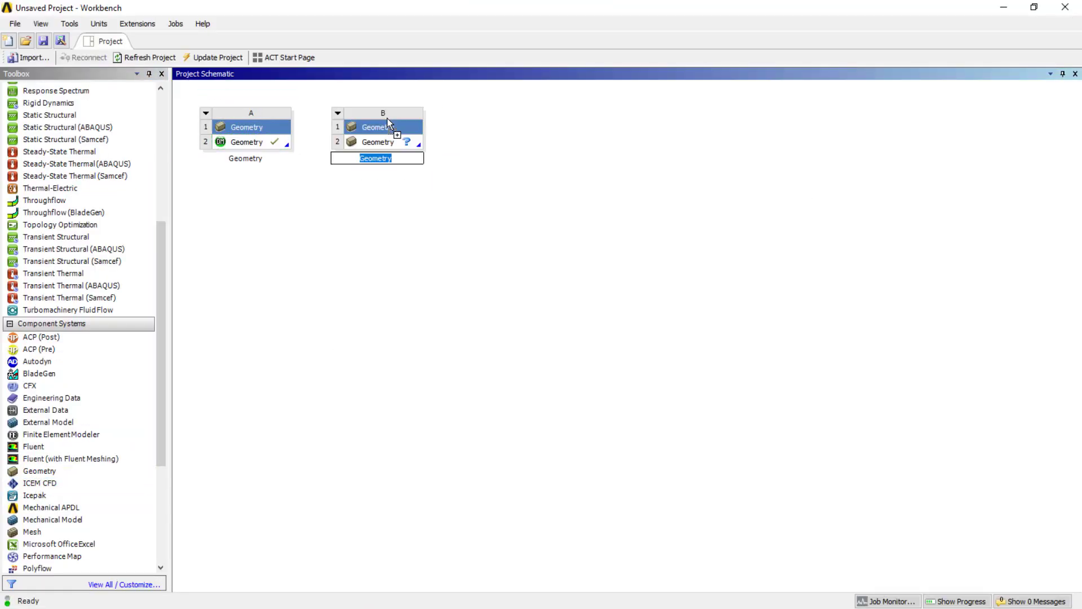
left_click(376, 145)
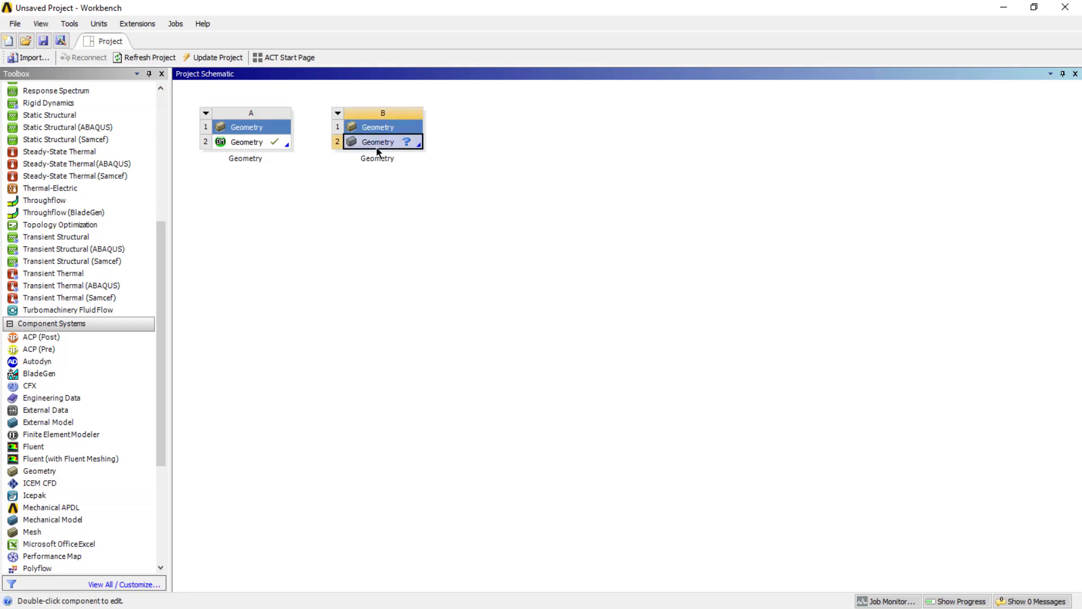
right_click(376, 151)
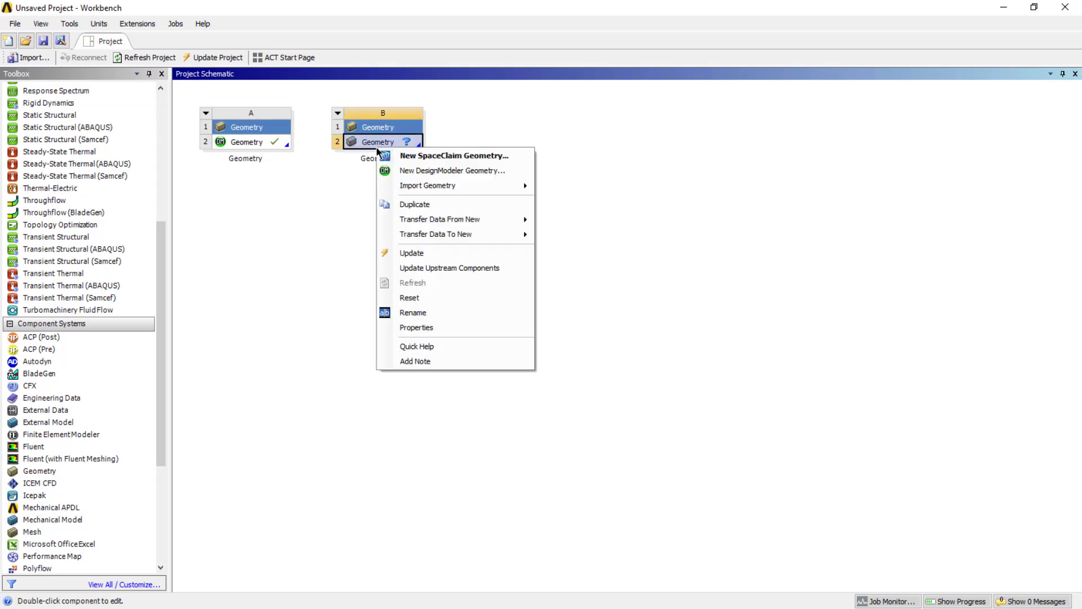
left_click(414, 172)
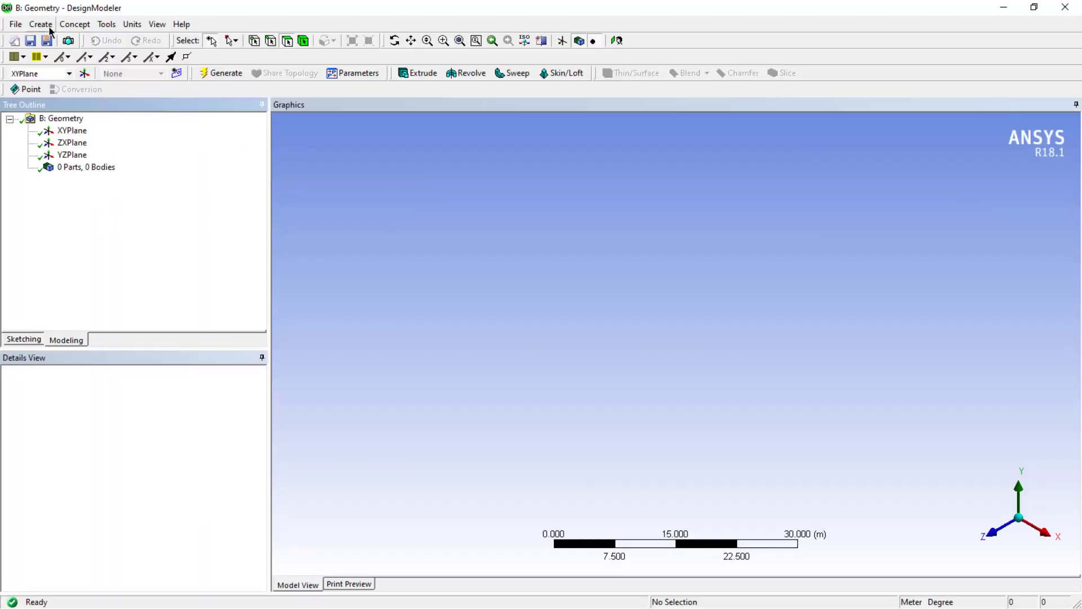
Step: Create a 3D curve from the coordinates file Airfoil Coordinates - for ANSYS.txt in the Airfoils folder and generate it
left_click(71, 25)
left_click(87, 81)
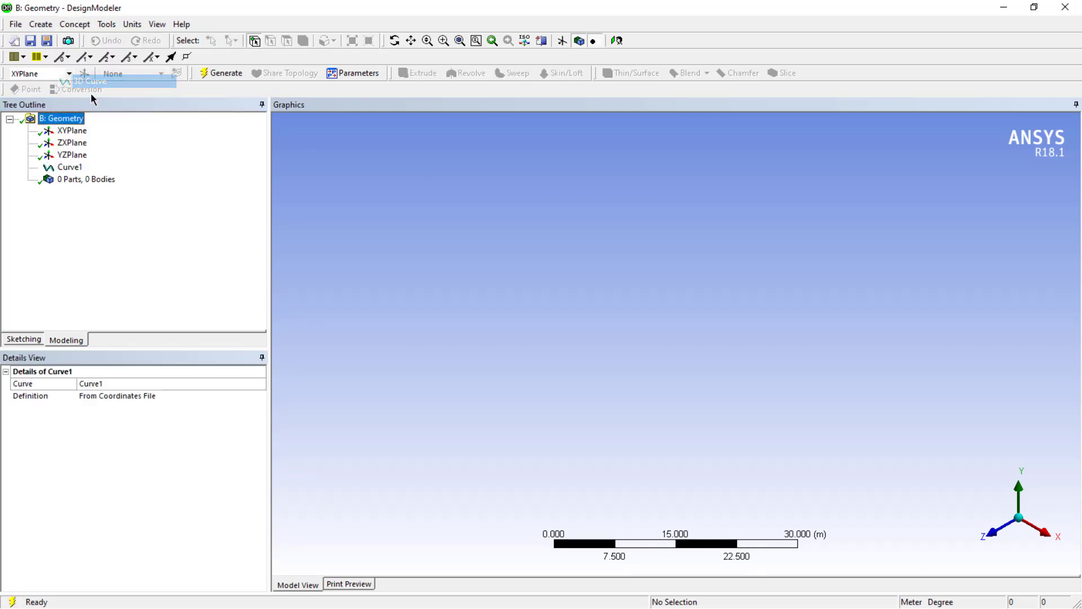
left_click(140, 407)
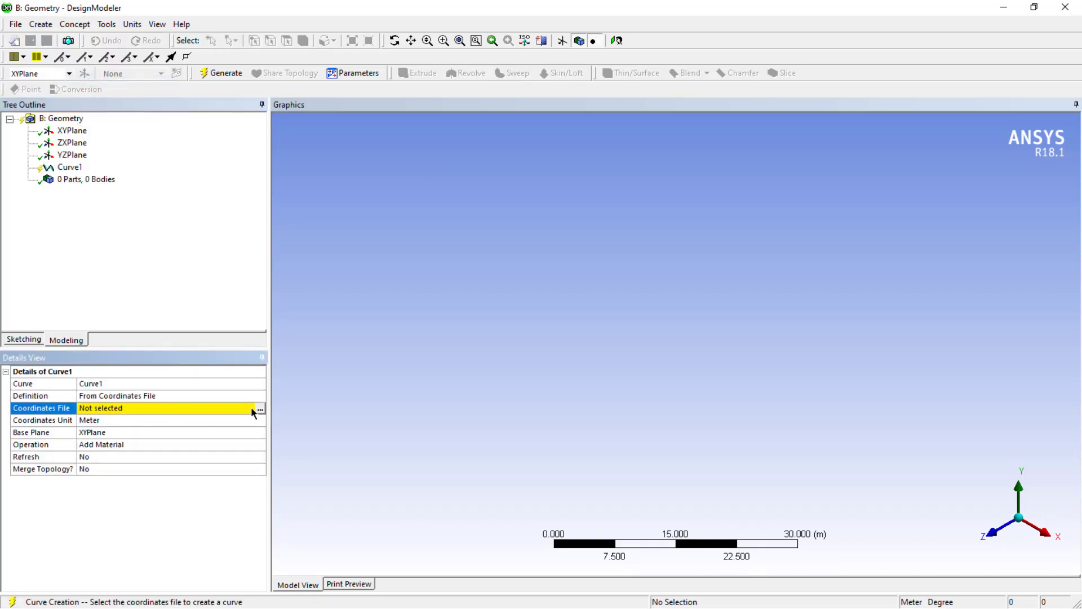
left_click(260, 407)
left_click(480, 230)
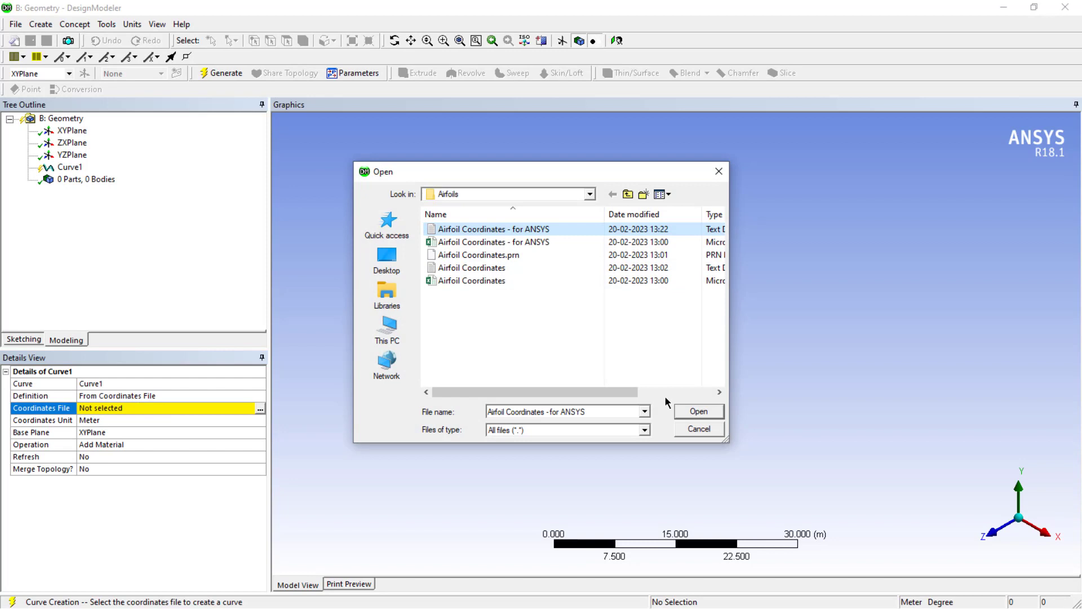
left_click(697, 413)
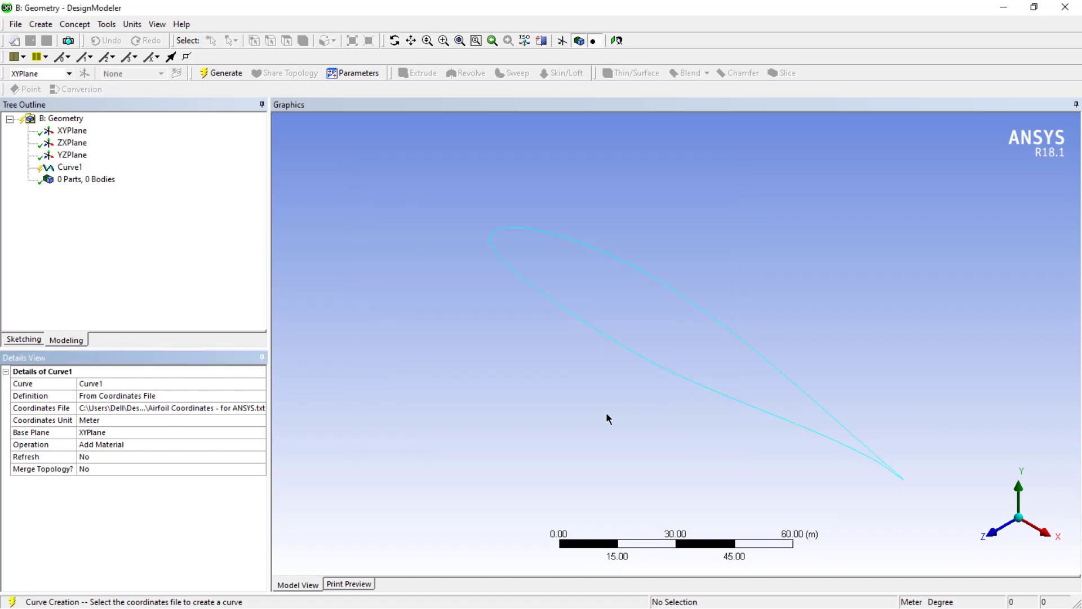
left_click(207, 77)
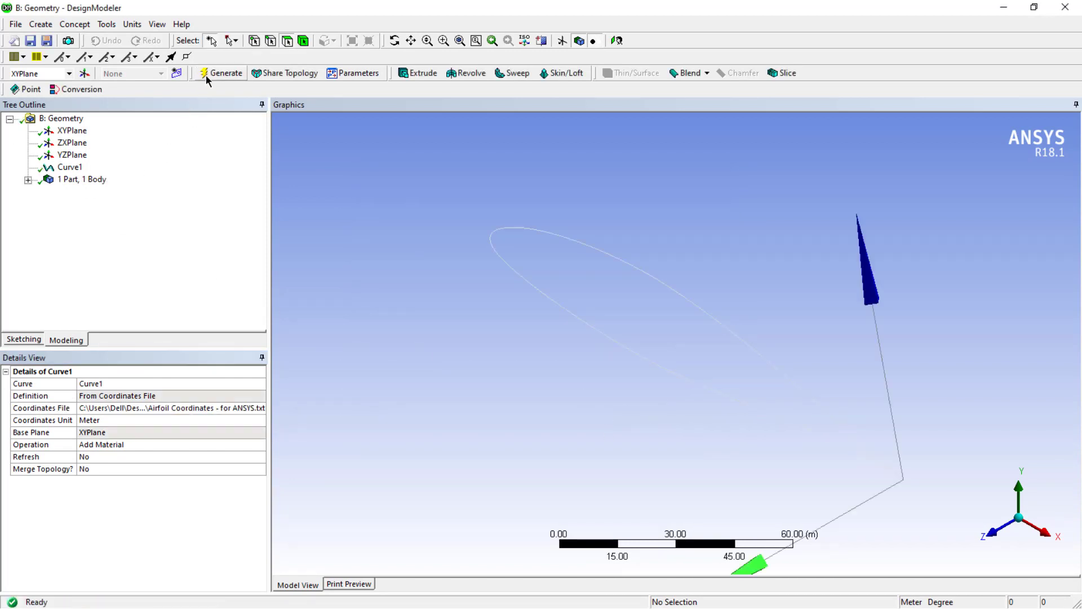
Step: List the part's body in the model tree and examine the airfoil curve face-on, including its trailing edge
left_click(28, 179)
middle_click_drag(537, 365, 682, 337)
left_click(617, 41)
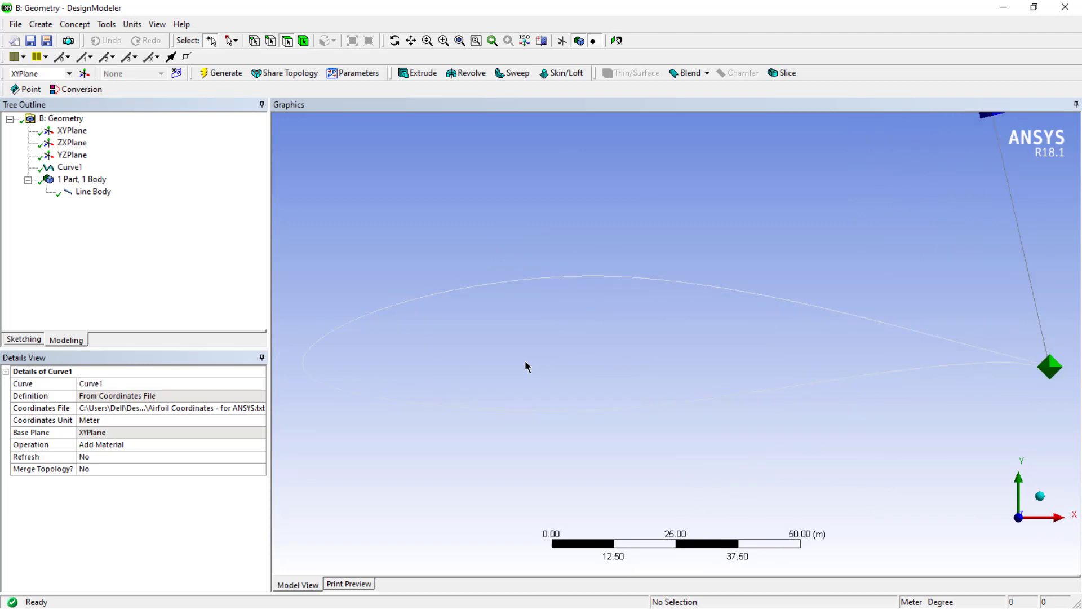
scroll(526, 367, "down", 3)
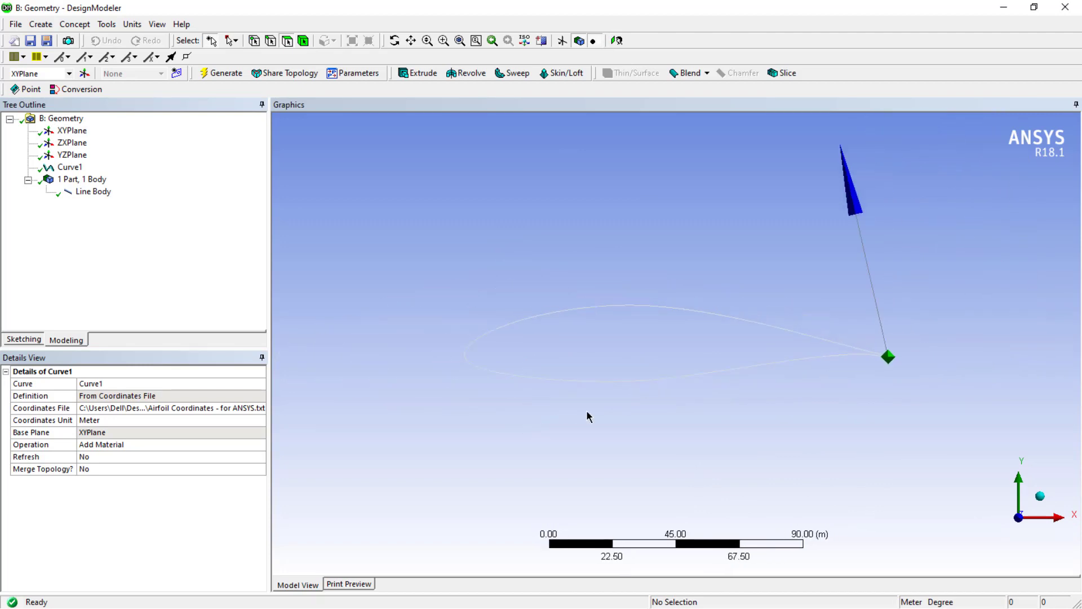
scroll(840, 375, "up", 5)
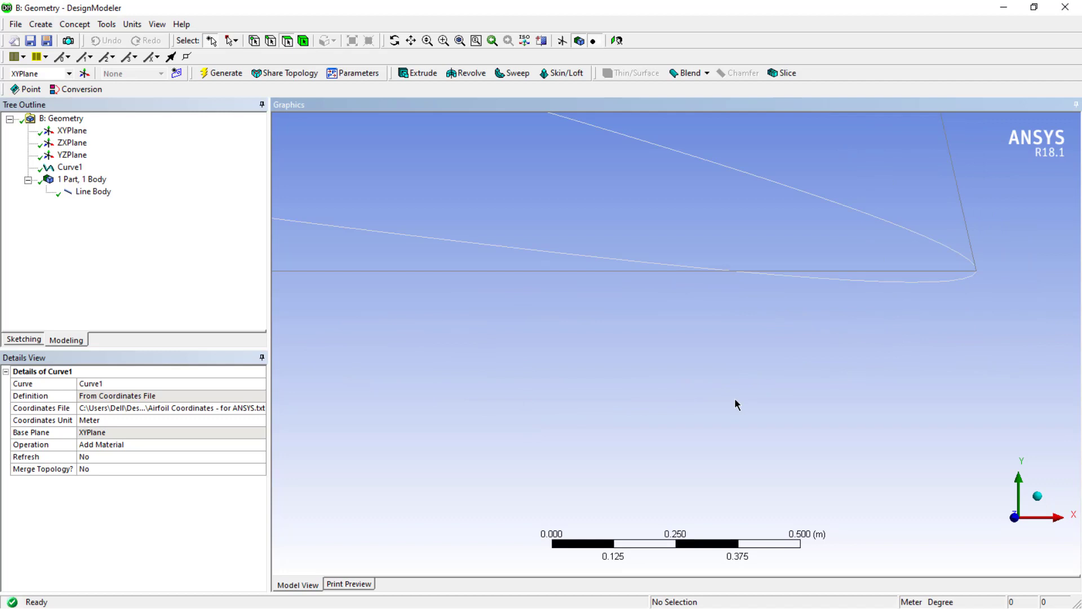